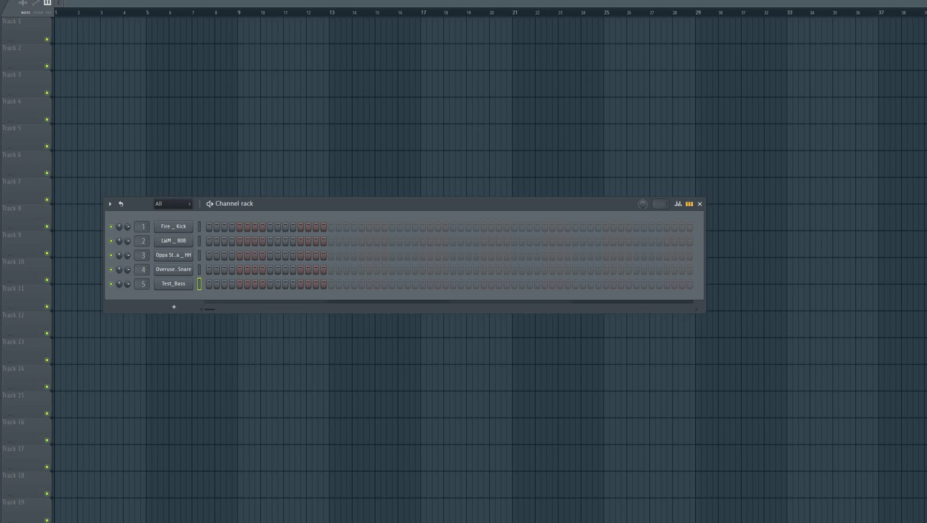
# Review the sampler settings and waveforms of the Test_Bass, Overused _ Snare, Oppa Stoppa _ HH, LWM _ 808 and Fire _ Kick channels.
pyautogui.click(174, 283)
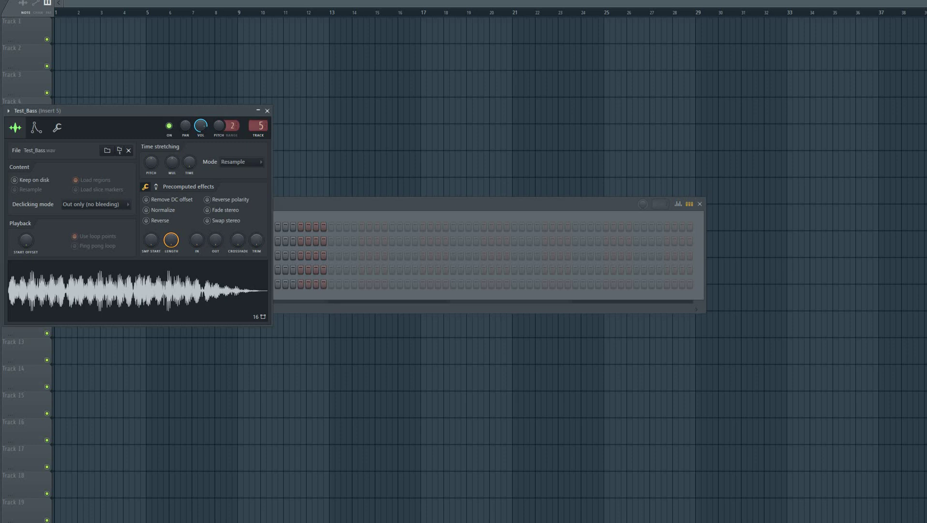
pyautogui.click(267, 110)
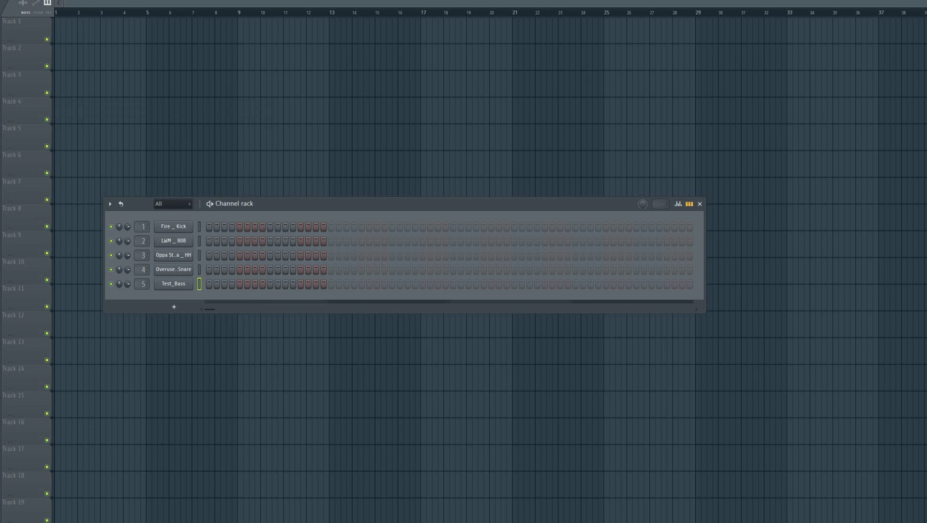
pyautogui.click(173, 269)
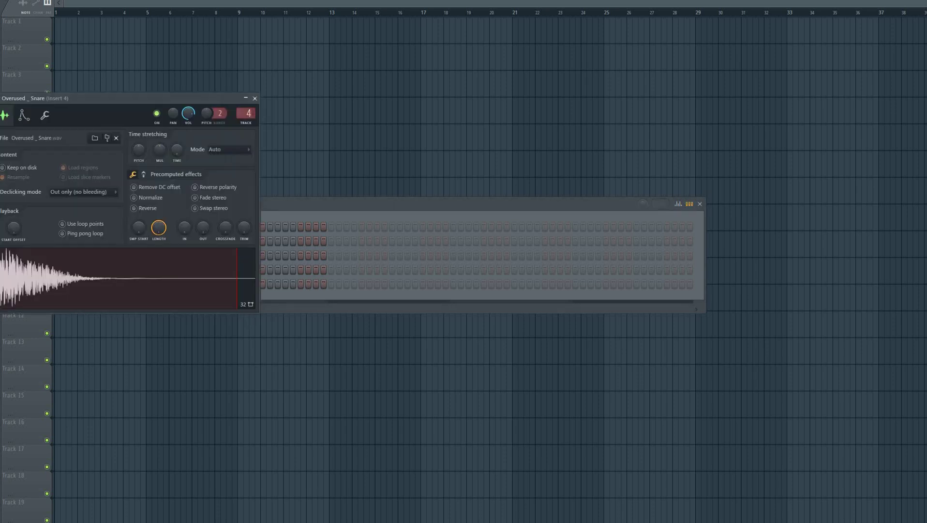
pyautogui.click(255, 98)
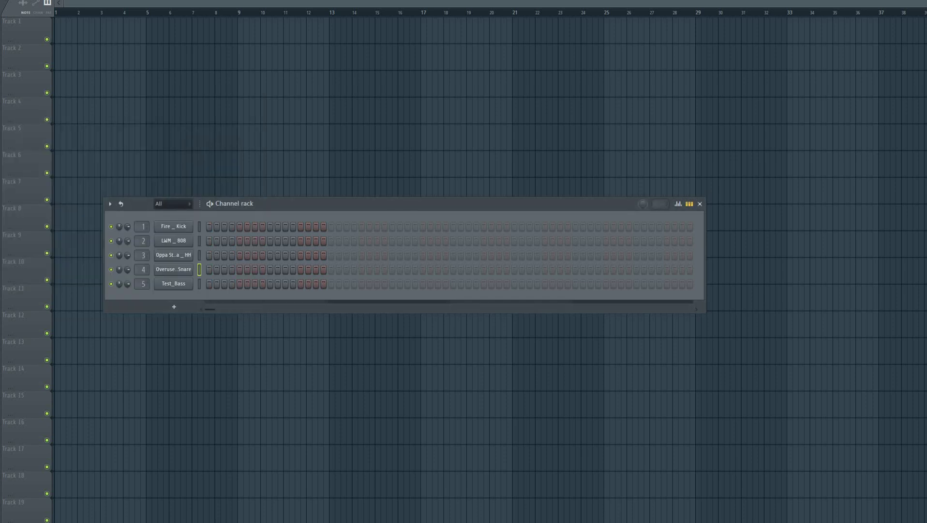
pyautogui.click(174, 255)
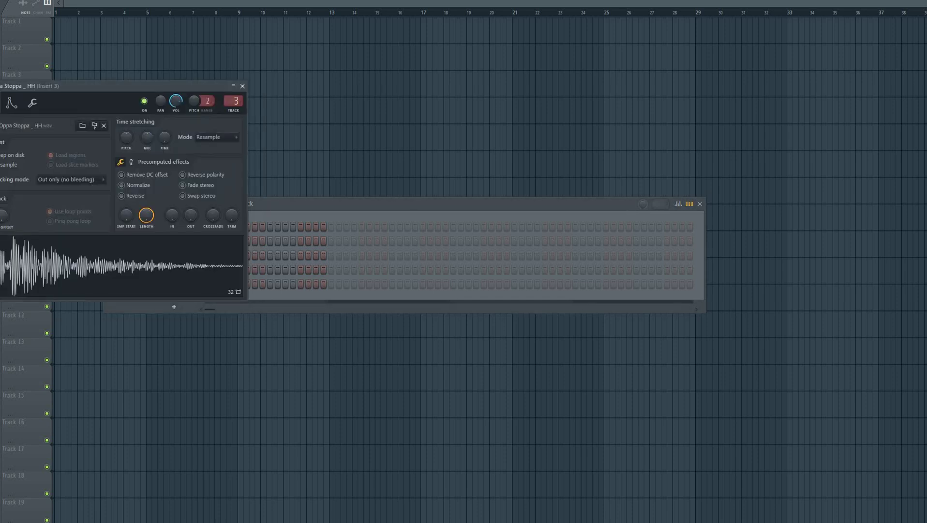
pyautogui.moveTo(73, 85); pyautogui.dragTo(334, 98)
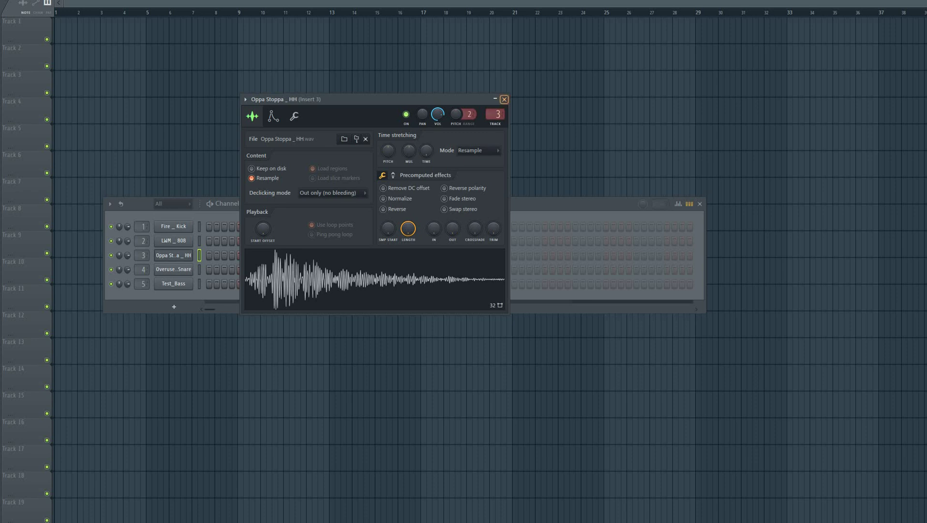
pyautogui.click(504, 99)
pyautogui.click(173, 240)
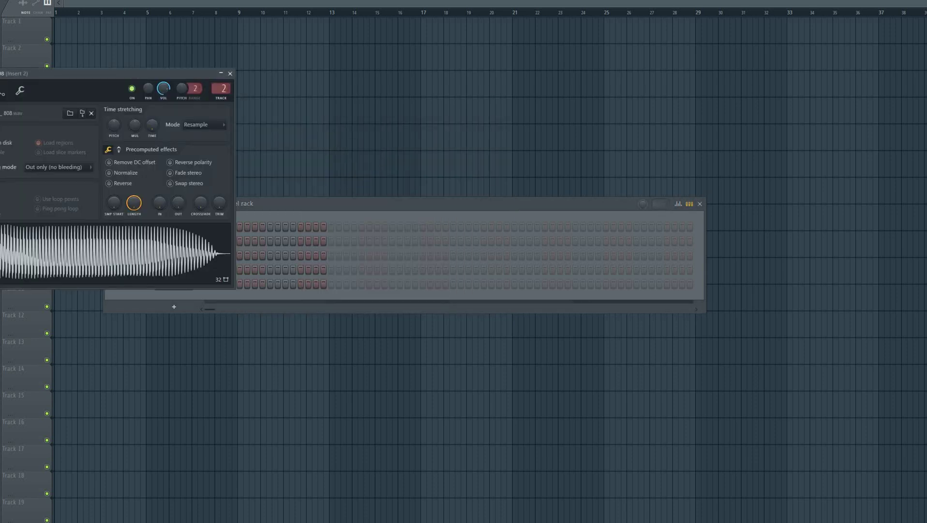
pyautogui.moveTo(97, 73); pyautogui.dragTo(175, 105)
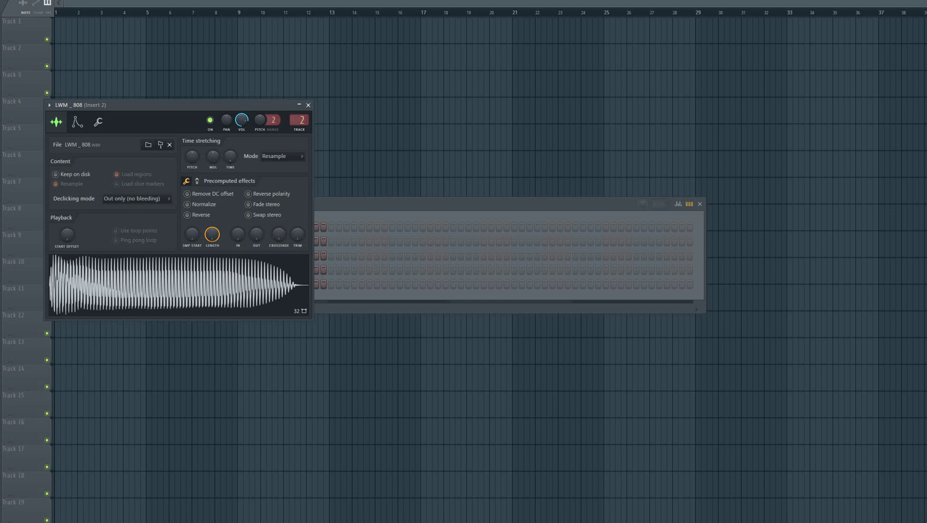
pyautogui.click(309, 105)
pyautogui.click(174, 227)
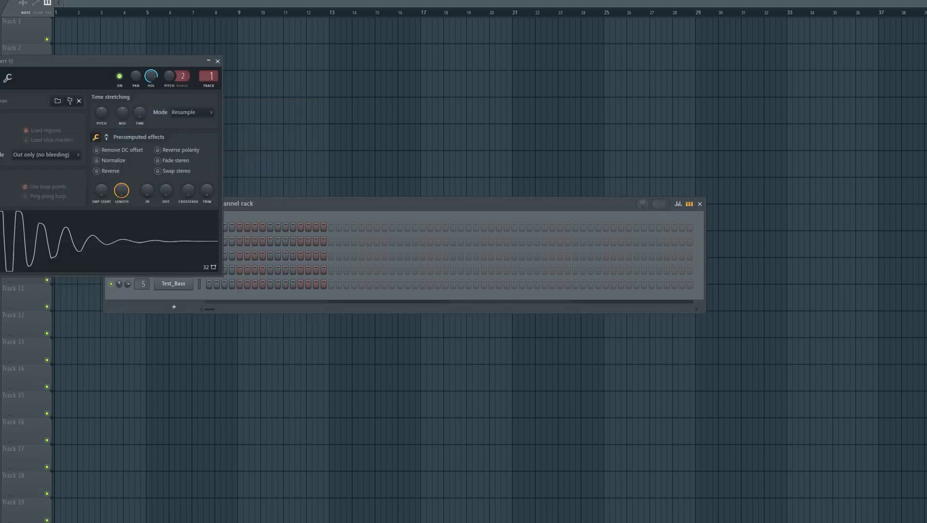
pyautogui.moveTo(121, 61); pyautogui.dragTo(205, 87)
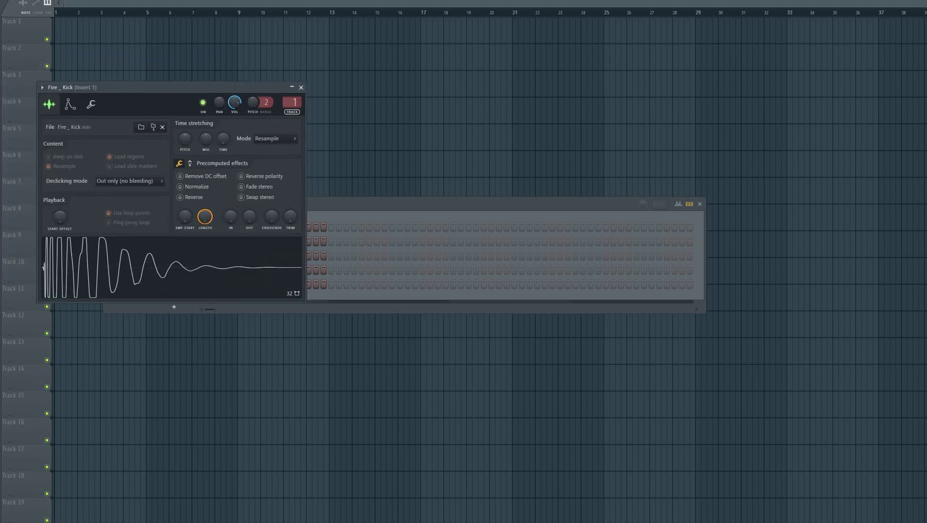
pyautogui.click(301, 88)
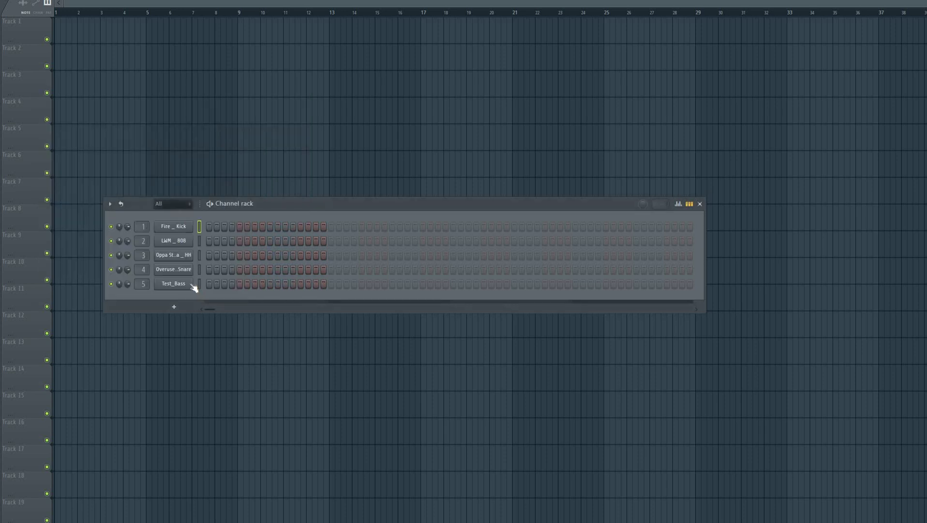
pyautogui.rightClick(202, 286)
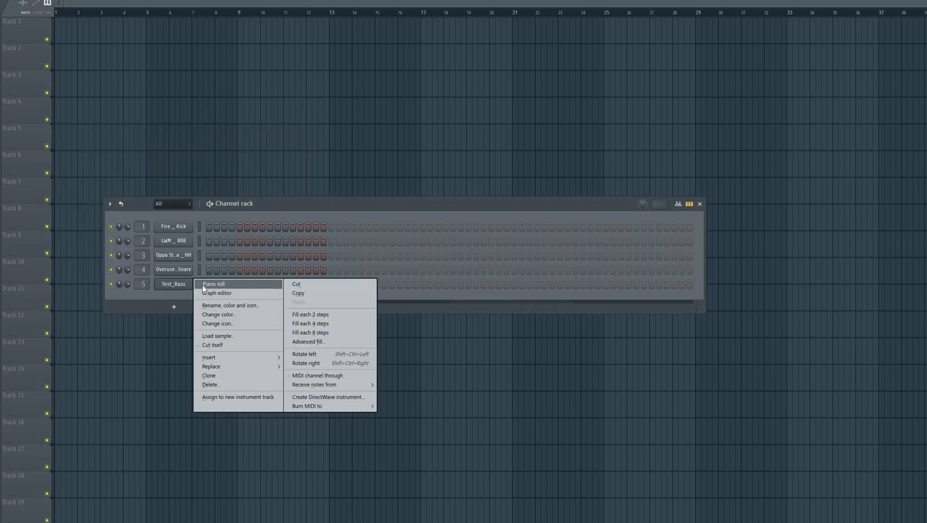
pyautogui.click(203, 281)
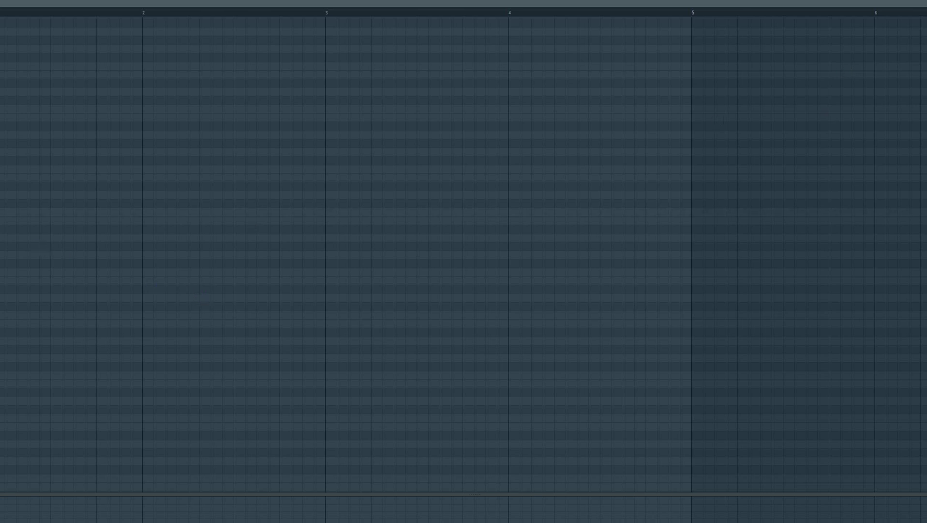
pyautogui.press('F7')
# Enable Test_Bass's volume envelope with no attack, full hold, no decay or sustain and a short release.
pyautogui.click(179, 285)
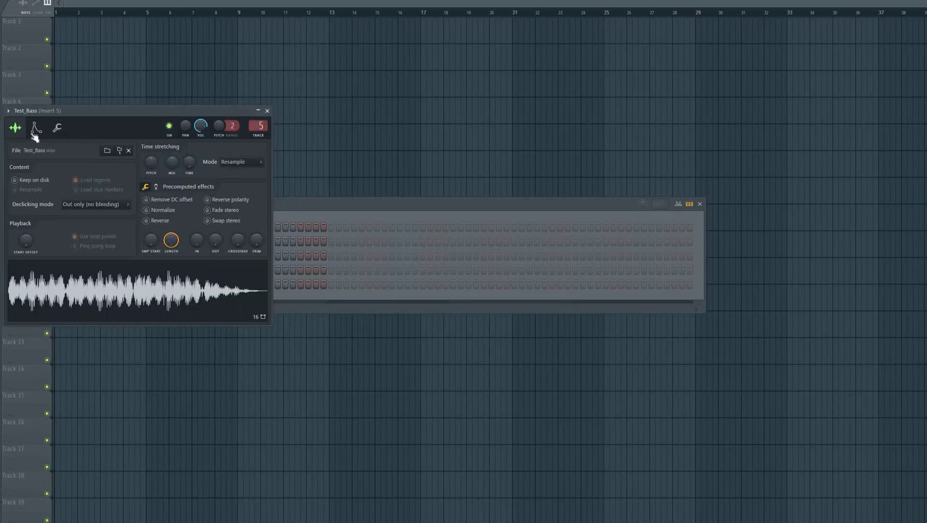
pyautogui.click(36, 127)
pyautogui.moveTo(34, 221); pyautogui.dragTo(50, 174)
pyautogui.moveTo(66, 221); pyautogui.dragTo(83, 252)
pyautogui.moveTo(98, 222); pyautogui.dragTo(99, 252)
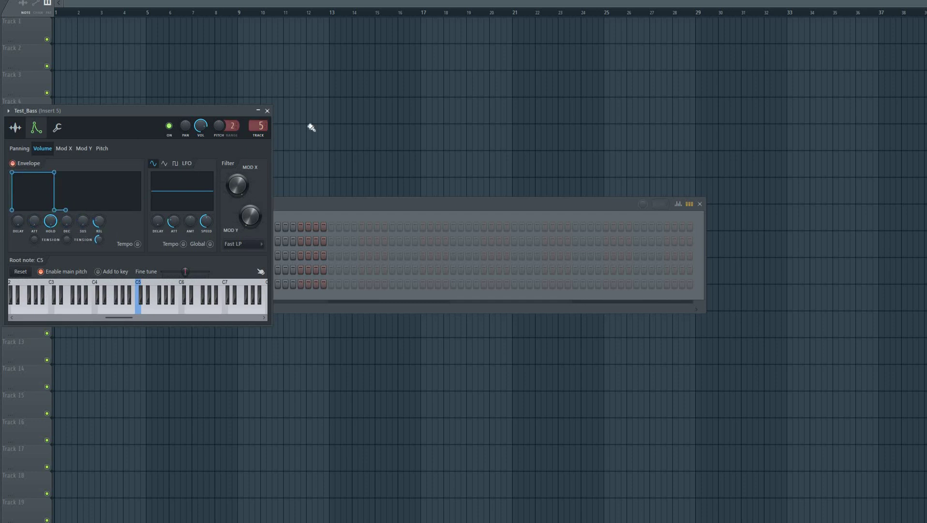
pyautogui.click(268, 113)
# Draw a long E4 note in bar 1 and a G4 note at the start of bar 2 in Test_Bass's piano roll.
pyautogui.rightClick(189, 283)
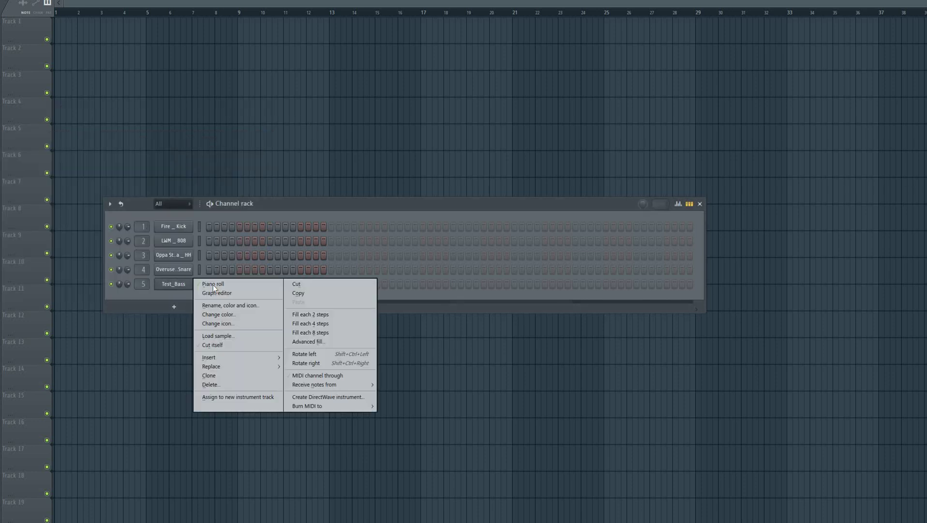
pyautogui.click(213, 284)
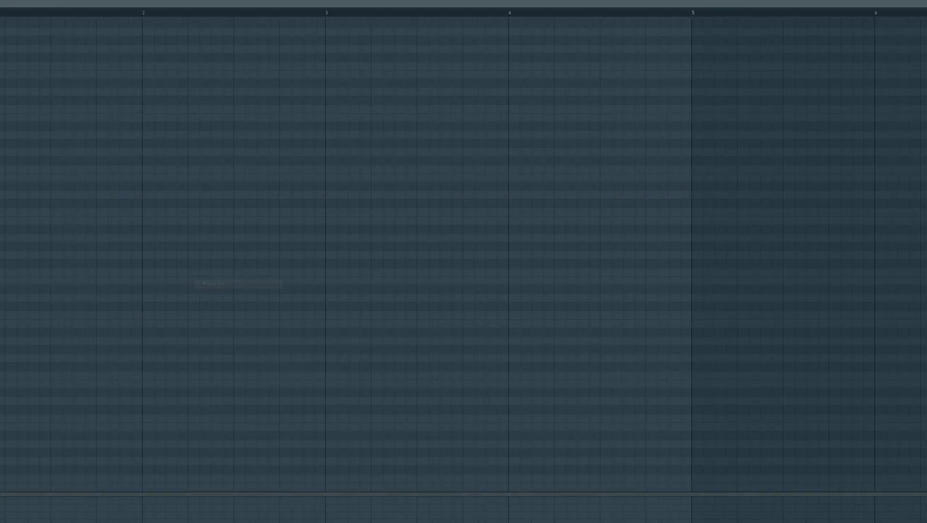
pyautogui.click(19, 212)
pyautogui.hotkey('ctrl', 'z')
pyautogui.moveTo(64, 289); pyautogui.dragTo(119, 291)
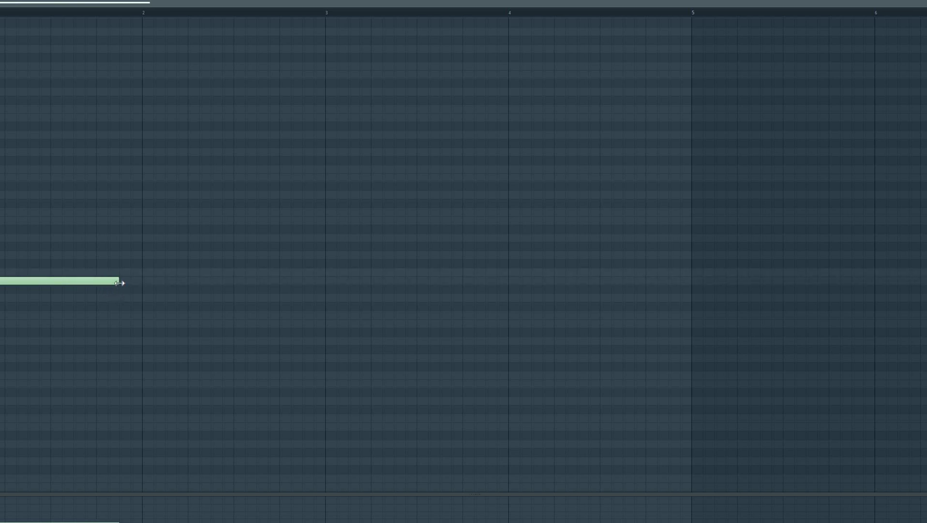
pyautogui.click(149, 255)
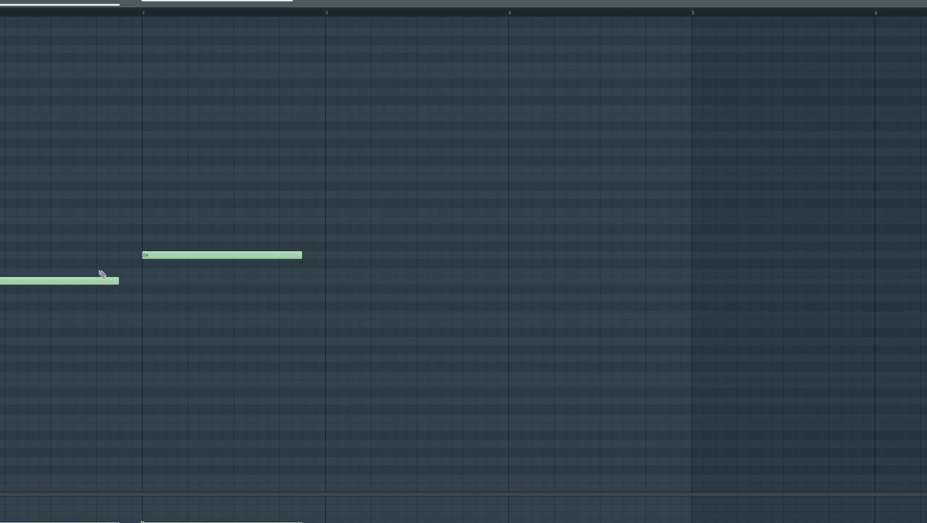
# Complete the chords with G4 and B4 in bar 1 and B4 and D5 in bar 2, and play the pattern.
pyautogui.moveTo(83, 255)
pyautogui.mouseDown()
pyautogui.moveTo(1, 246)
pyautogui.moveTo(1, 255)
pyautogui.mouseUp()
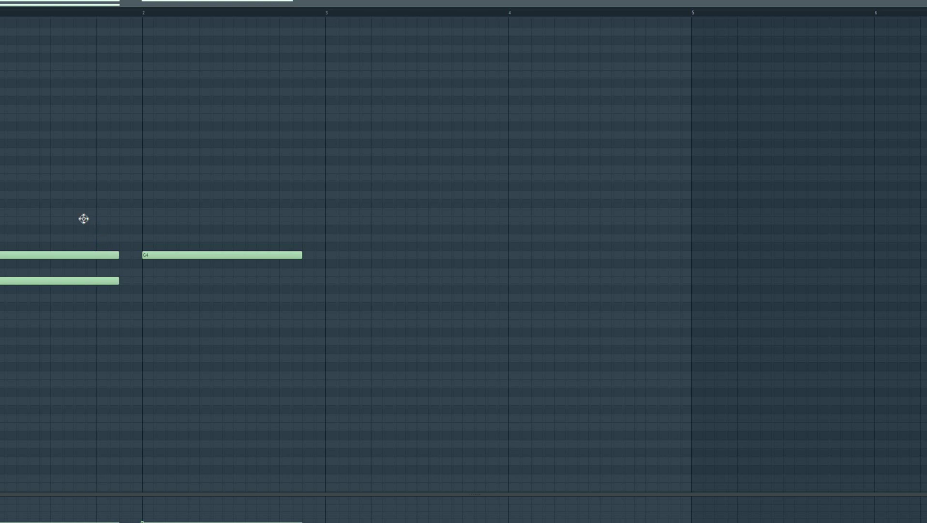
pyautogui.moveTo(84, 219); pyautogui.dragTo(1, 219)
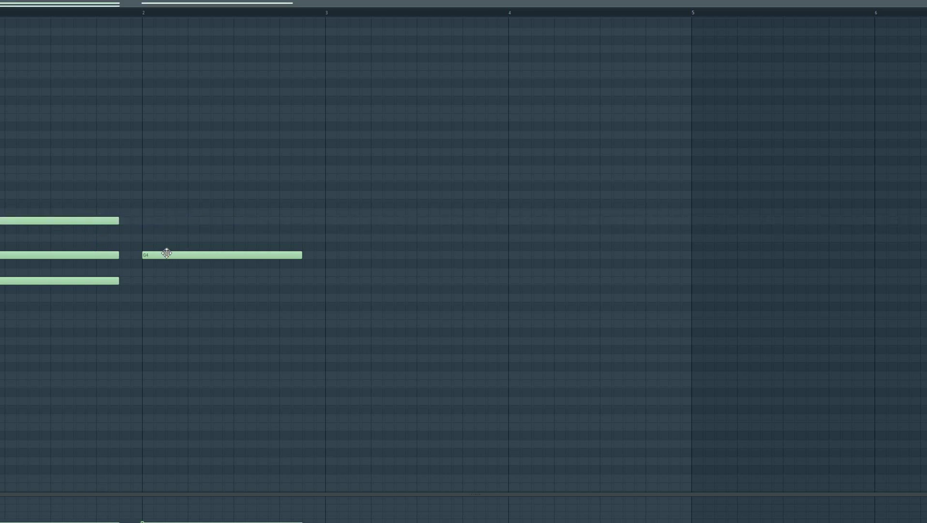
pyautogui.click(144, 221)
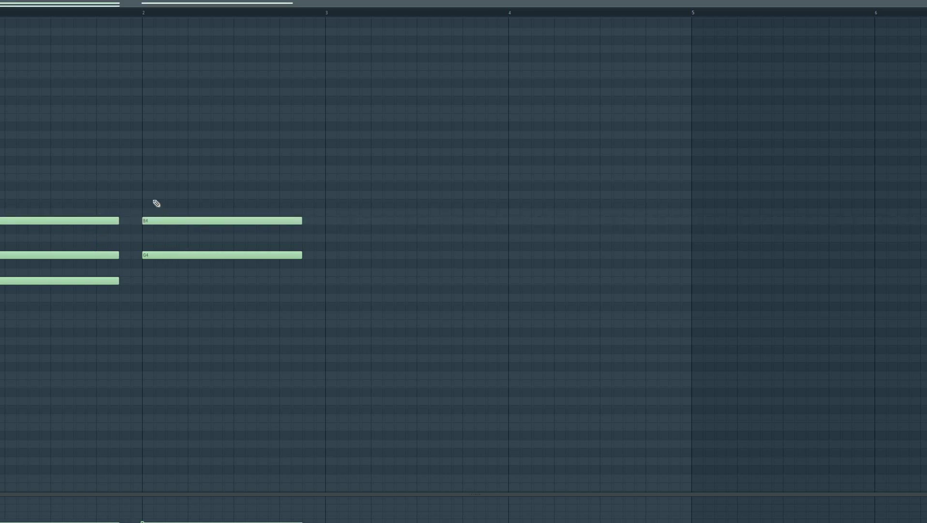
pyautogui.click(148, 194)
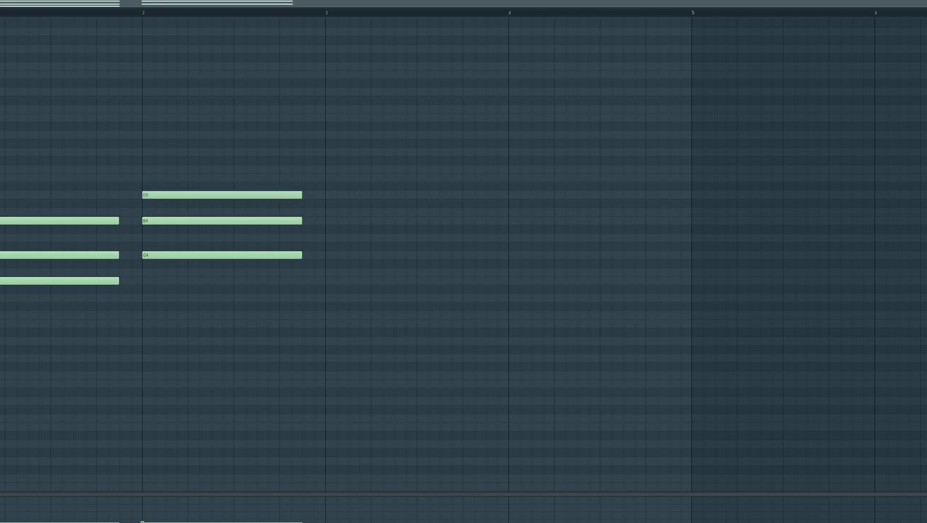
pyautogui.press('space')
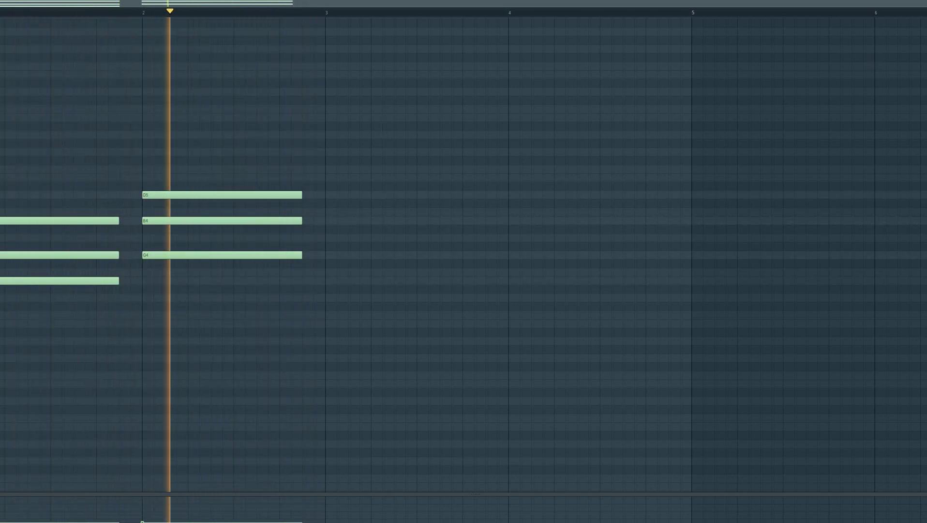
pyautogui.press('space')
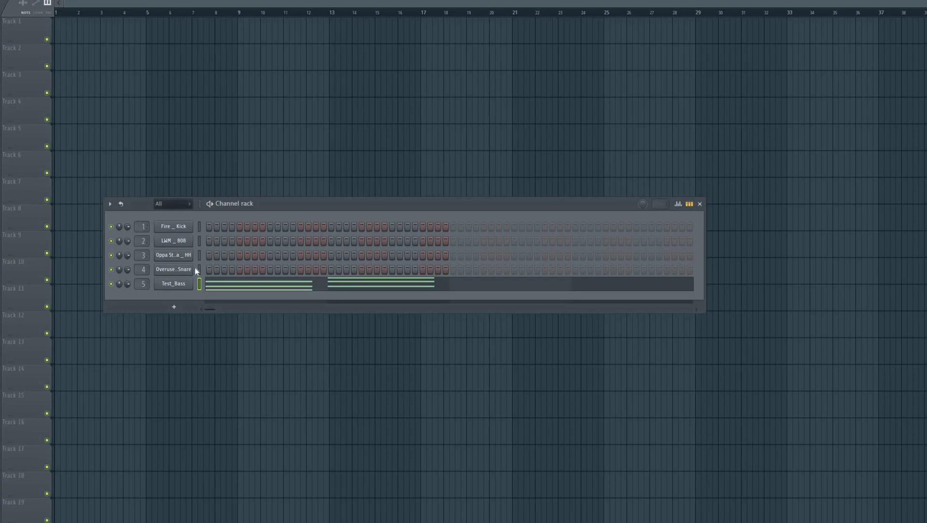
# Fill the Oppa Stoppa _ HH channel every 2 steps and remove the hits on steps 15 and 31 during playback.
pyautogui.rightClick(181, 255)
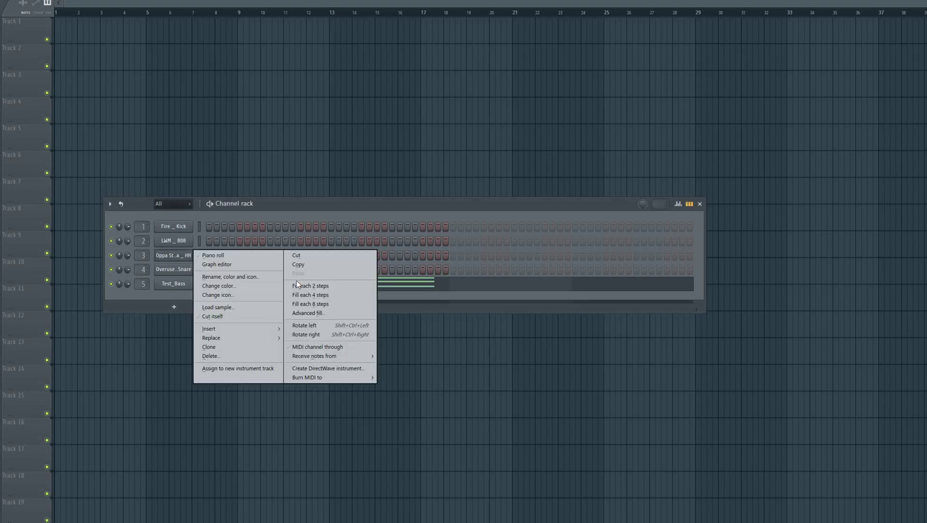
pyautogui.click(331, 285)
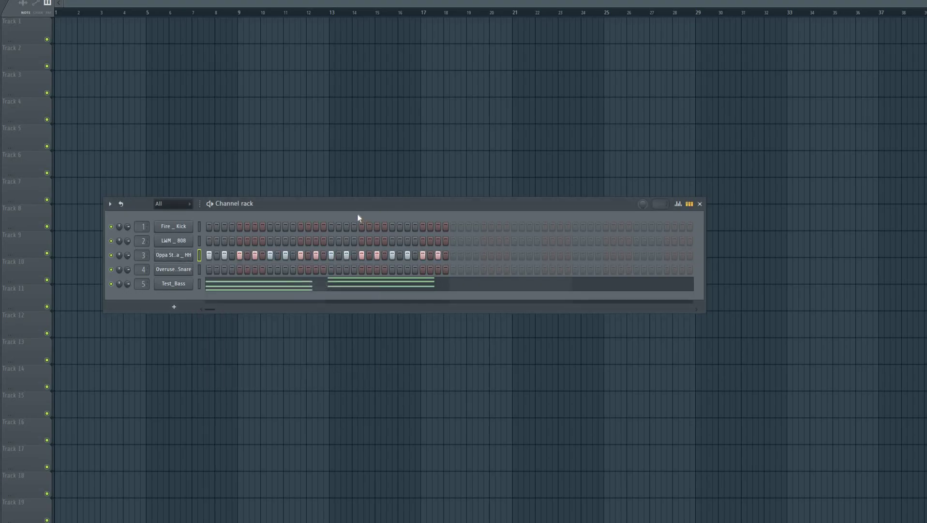
pyautogui.press('space')
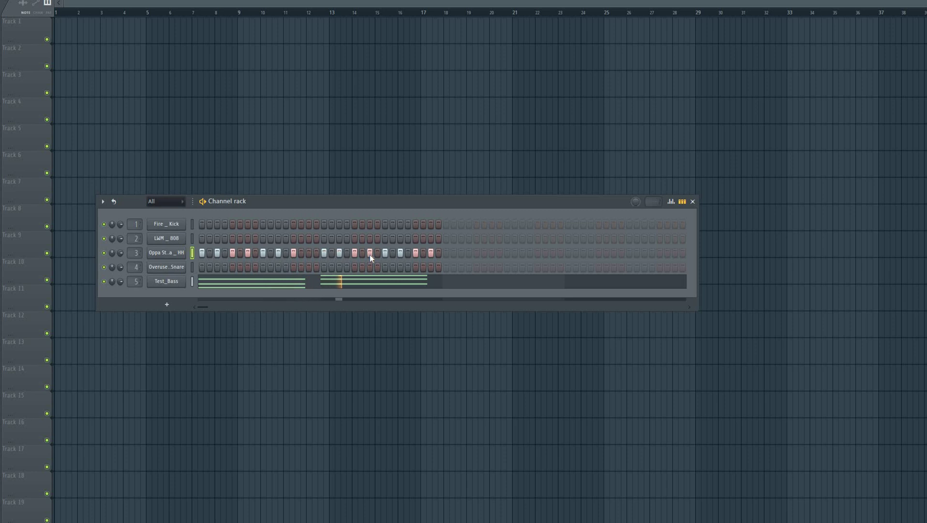
pyautogui.click(431, 252)
pyautogui.click(209, 253)
pyautogui.press('space')
# Draw a C5 note at the start of bar 2 in Fire _ Kick's piano roll and play from just before it.
pyautogui.click(202, 223)
pyautogui.press('space')
pyautogui.rightClick(184, 223)
pyautogui.click(207, 224)
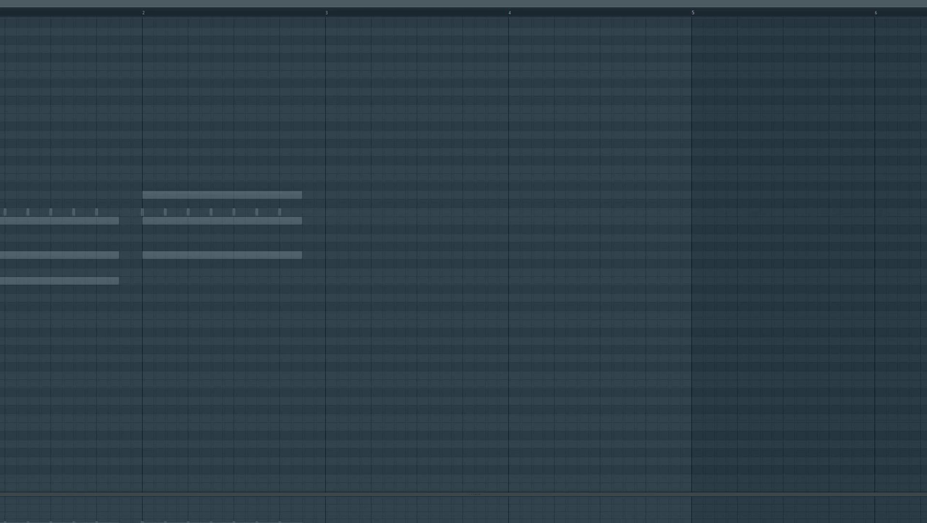
pyautogui.moveTo(16, 215); pyautogui.dragTo(184, 212)
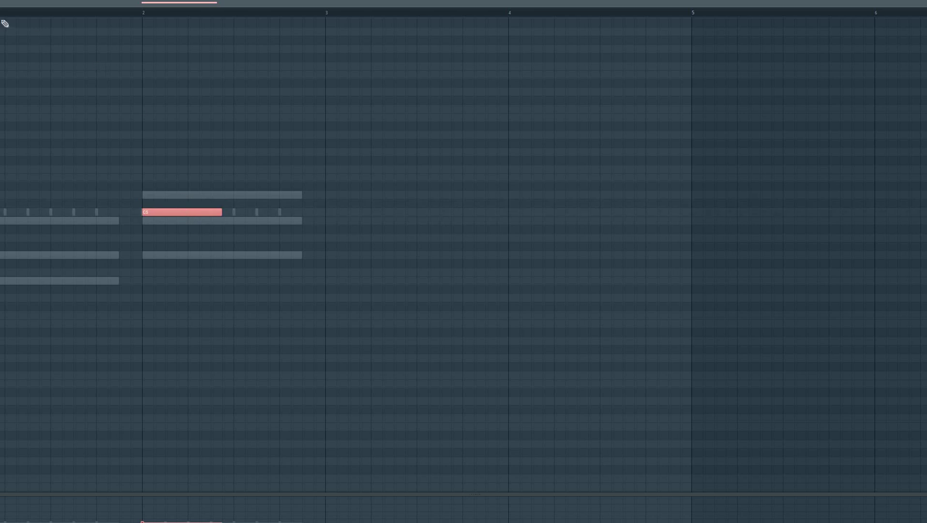
pyautogui.click(120, 13)
pyautogui.press('space')
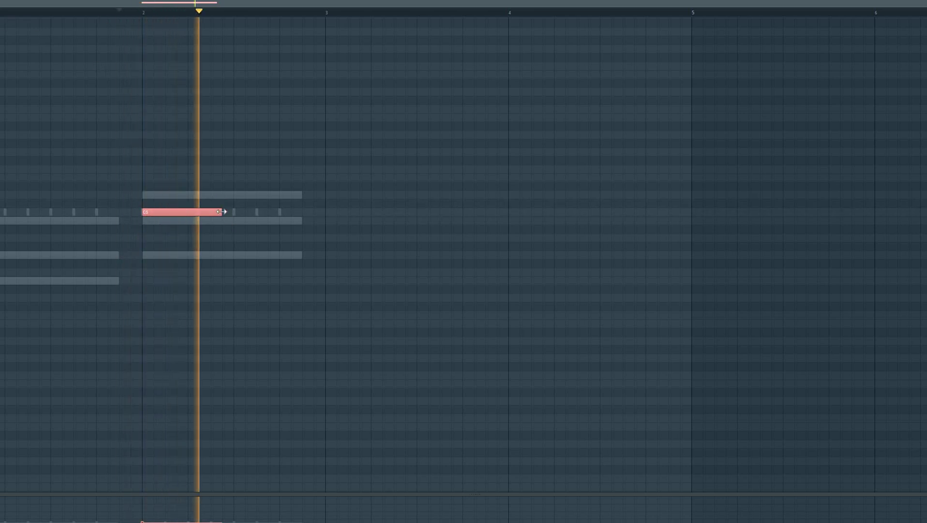
pyautogui.press('space')
# Shorten the bar 2 kick note to one beat and try it at A#4 in playback, undoing the pitch change.
pyautogui.moveTo(222, 212); pyautogui.dragTo(158, 233)
pyautogui.press('space')
pyautogui.press('space')
pyautogui.press('space')
pyautogui.press('space')
pyautogui.press('space')
pyautogui.press('space')
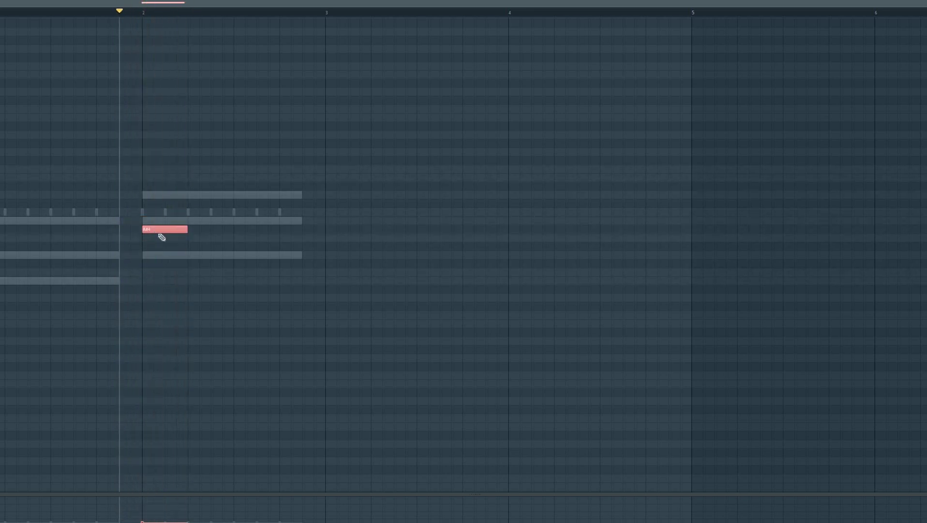
pyautogui.hotkey('ctrl', 'z')
# Place back-to-back C5 kick notes in bar 1, the second on beat 2, plus one at the start of bar 2, and play the pattern.
pyautogui.moveTo(154, 212); pyautogui.dragTo(14, 216)
pyautogui.click(30, 212)
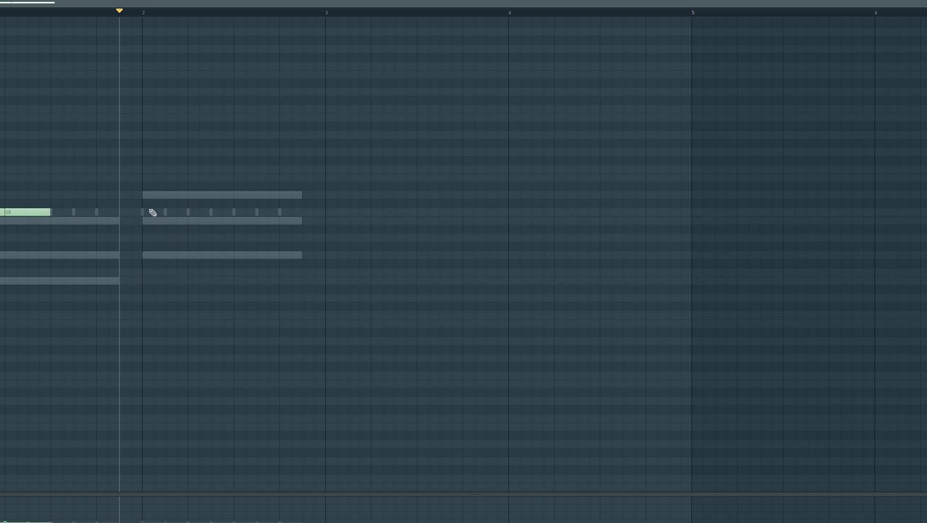
pyautogui.click(152, 206)
pyautogui.moveTo(152, 205); pyautogui.dragTo(152, 213)
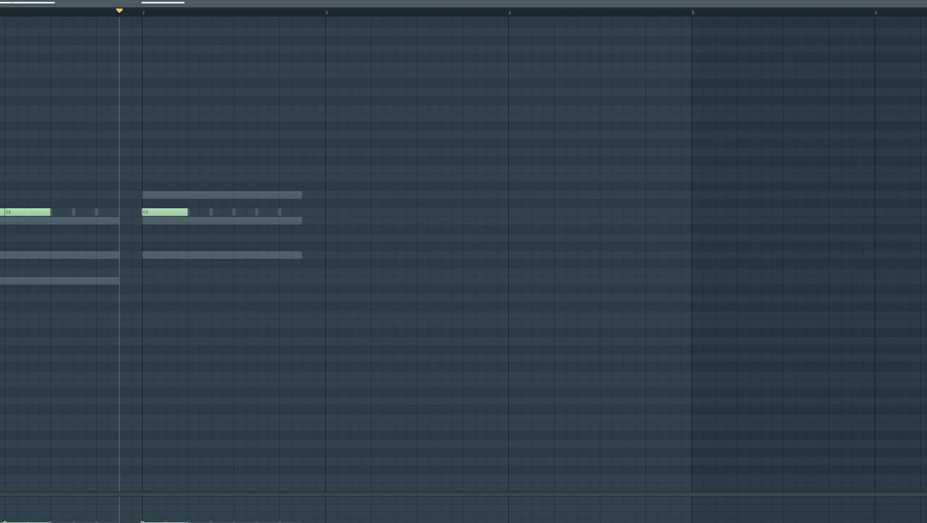
pyautogui.press('space')
# Add a half-beat C5 kick note midway between beats 2 and 3 of bar 2 and play the pattern.
pyautogui.press('space')
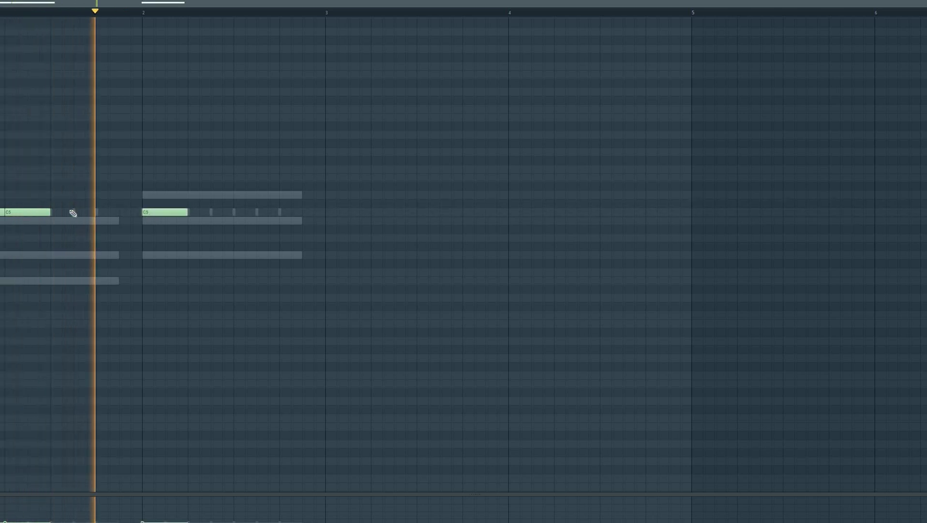
pyautogui.press('space')
pyautogui.click(232, 215)
pyautogui.moveTo(253, 215); pyautogui.dragTo(229, 217)
pyautogui.press('space')
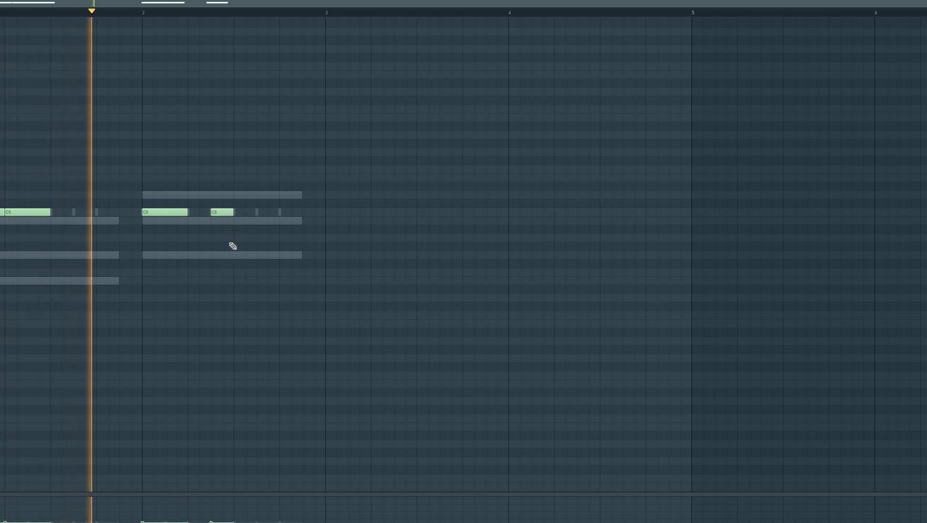
pyautogui.press('space')
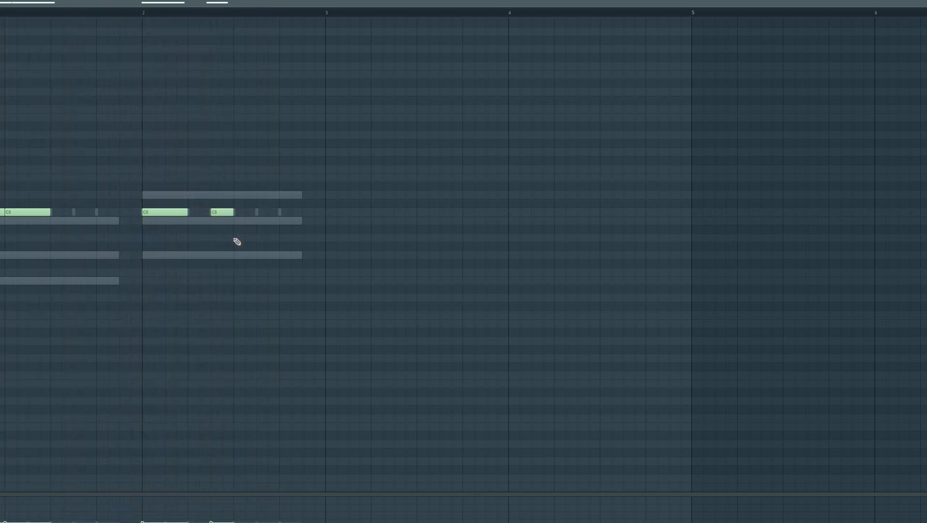
pyautogui.press('space')
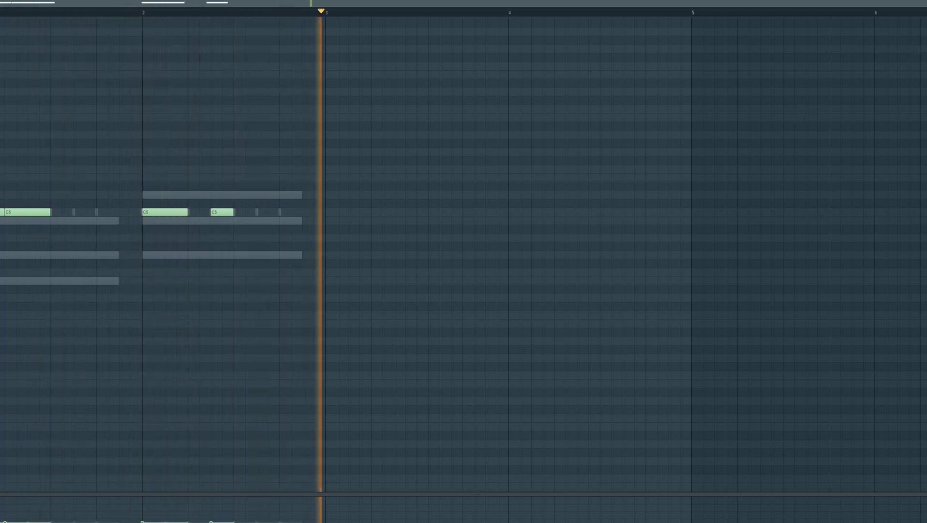
pyautogui.press('space')
pyautogui.press('space')
# Load Soundgoodizer into slot 3 of mixer Insert 1 and lower its amount during playback.
pyautogui.press('F7')
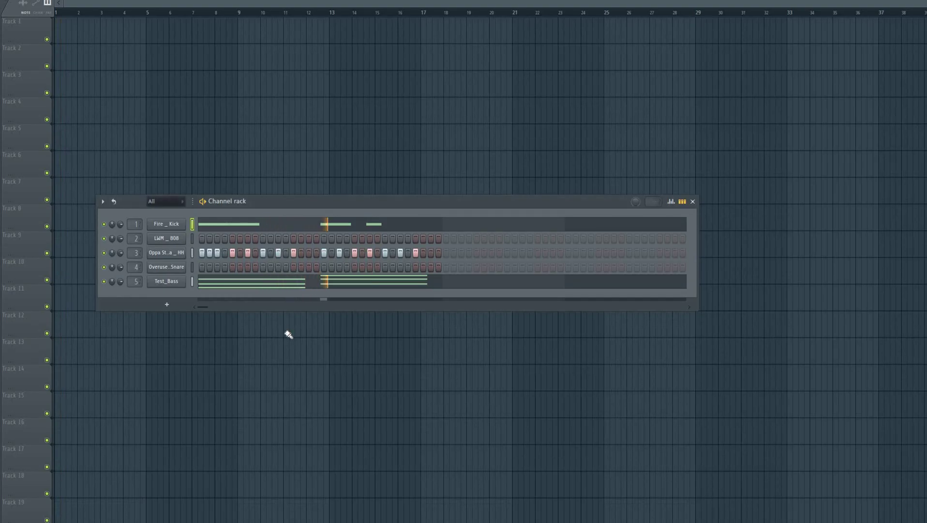
pyautogui.press('space')
pyautogui.press('F6')
pyautogui.press('F6')
pyautogui.press('F9')
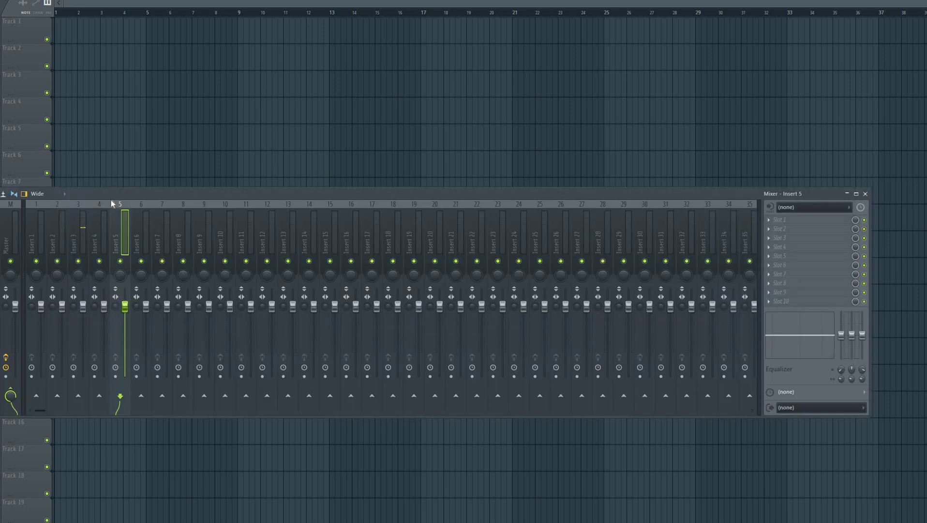
pyautogui.moveTo(107, 194); pyautogui.dragTo(123, 199)
pyautogui.click(57, 232)
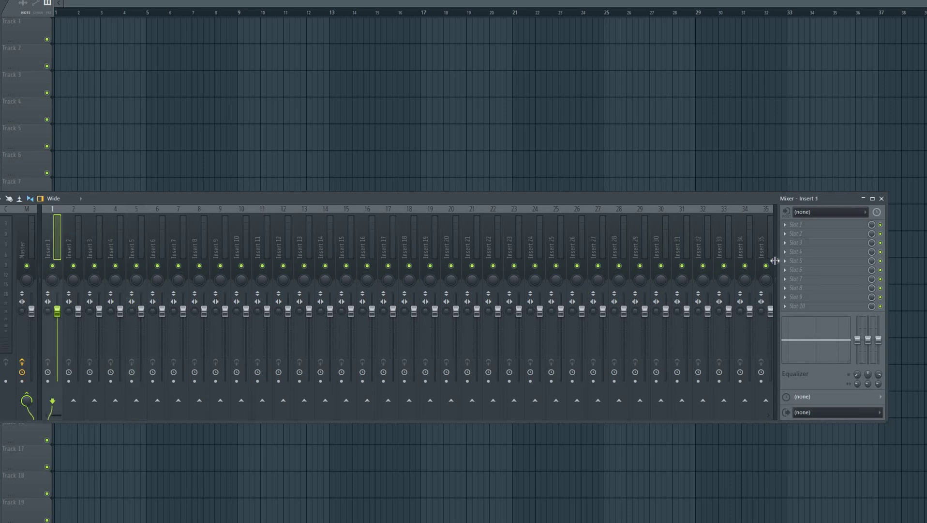
pyautogui.click(807, 244)
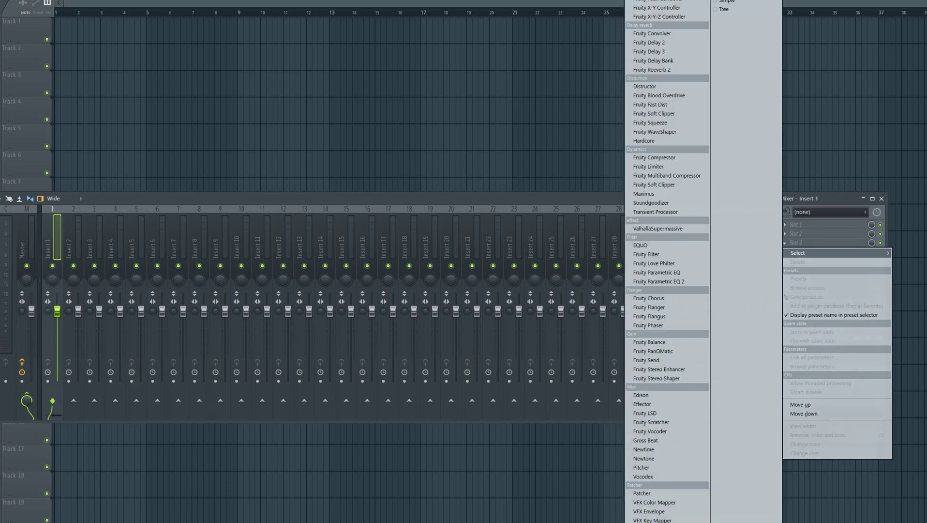
pyautogui.click(632, 193)
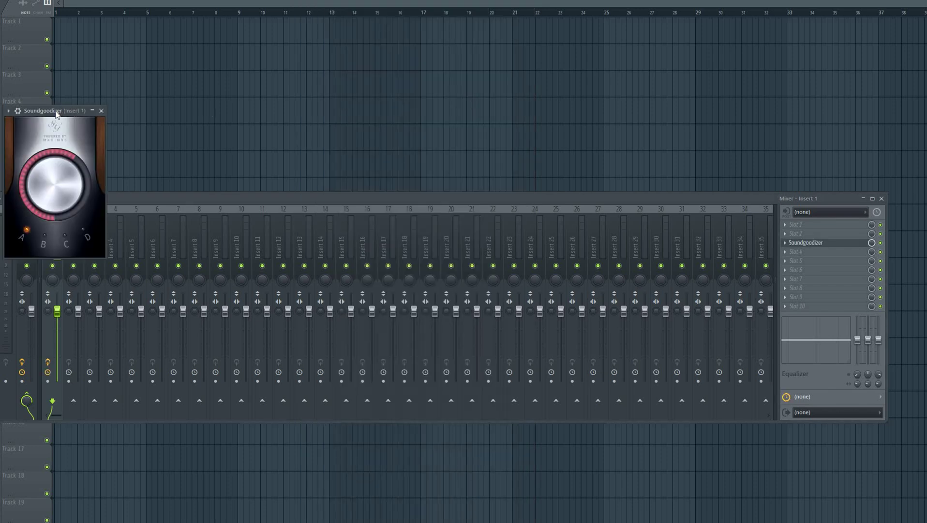
pyautogui.press('space')
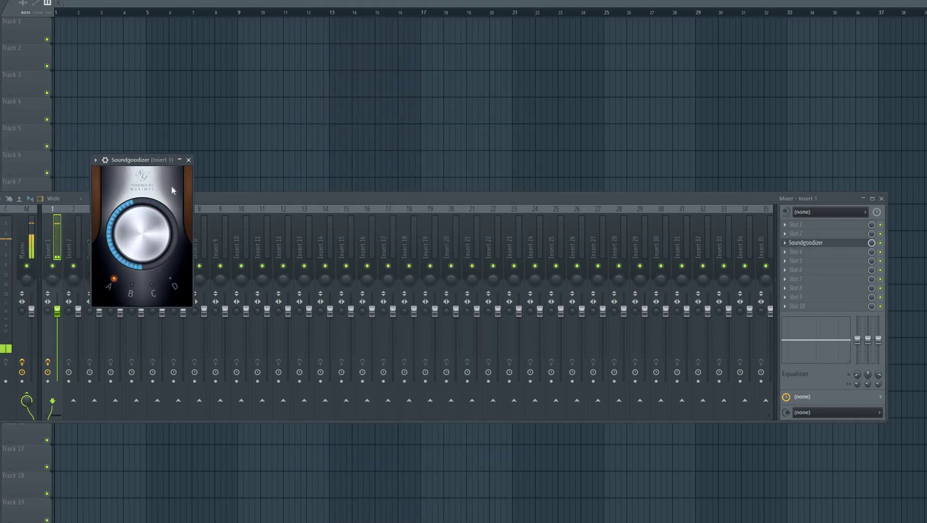
pyautogui.press('Escape')
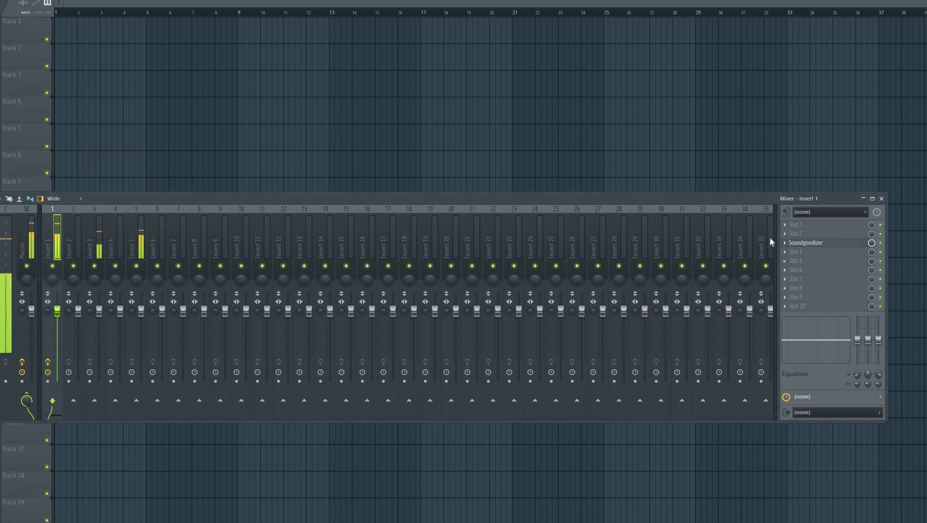
# Load Fruity Multiband Compressor into slot 5 of Insert 1 with the Crazy bass preset.
pyautogui.click(796, 261)
pyautogui.click(741, 1)
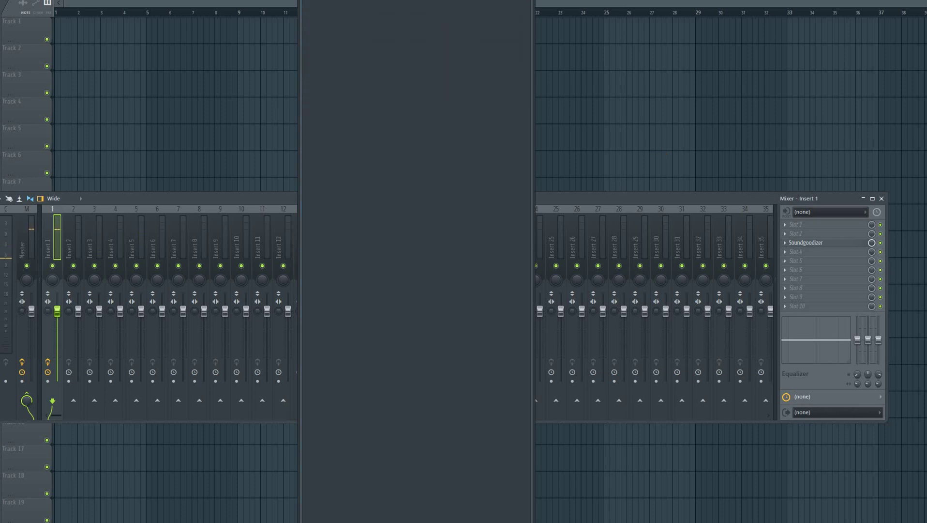
pyautogui.moveTo(279, 48); pyautogui.dragTo(370, 101)
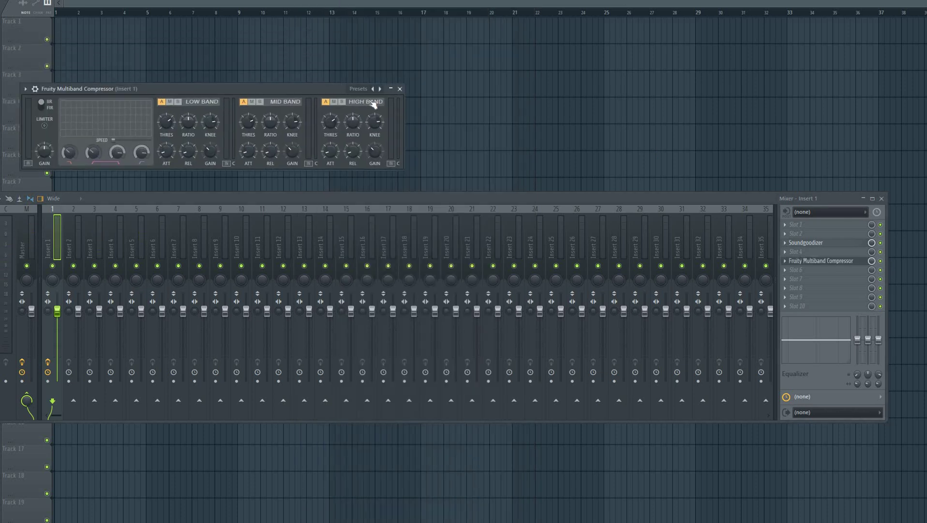
pyautogui.click(375, 97)
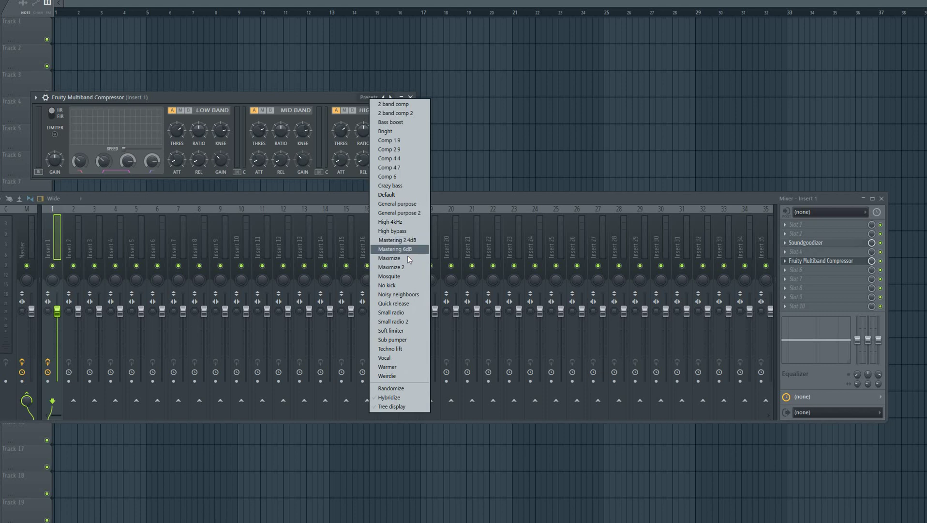
pyautogui.click(403, 186)
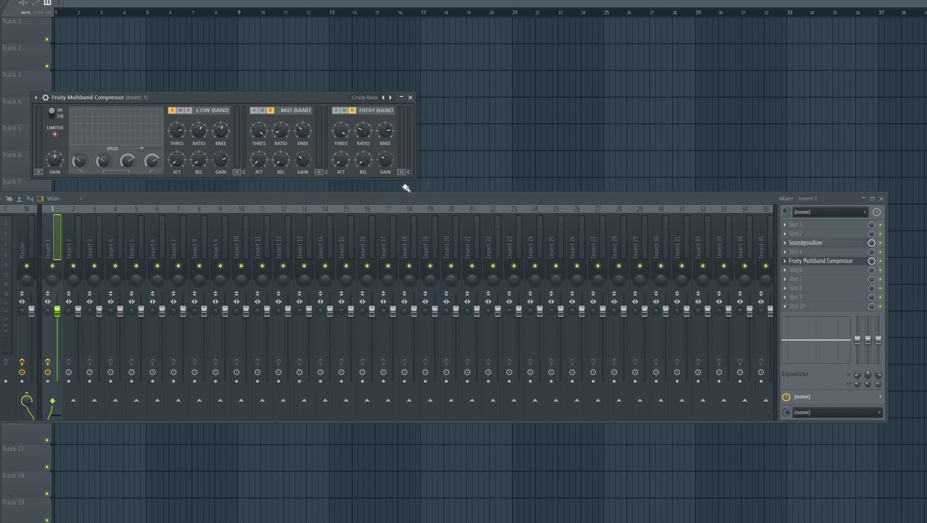
pyautogui.click(411, 98)
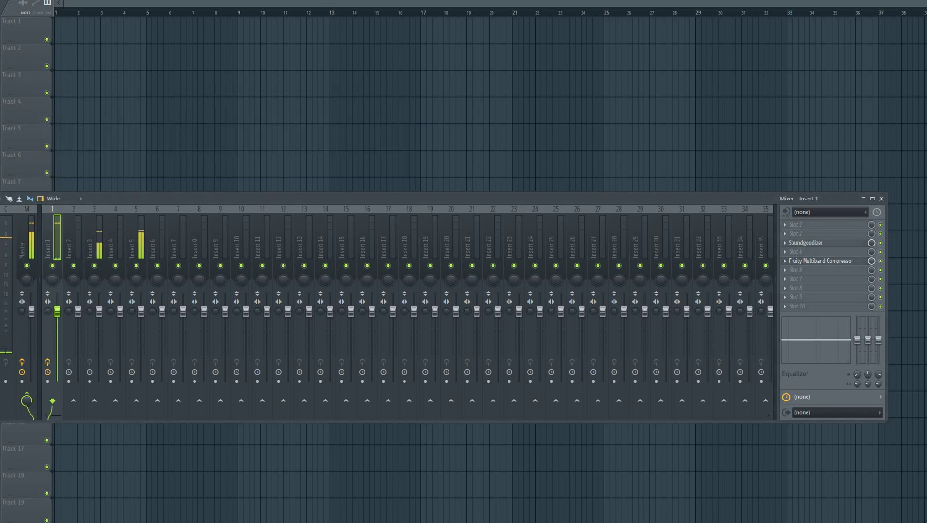
# Reopen the Fruity Multiband Compressor on Insert 1 to check it during playback.
pyautogui.press('F6')
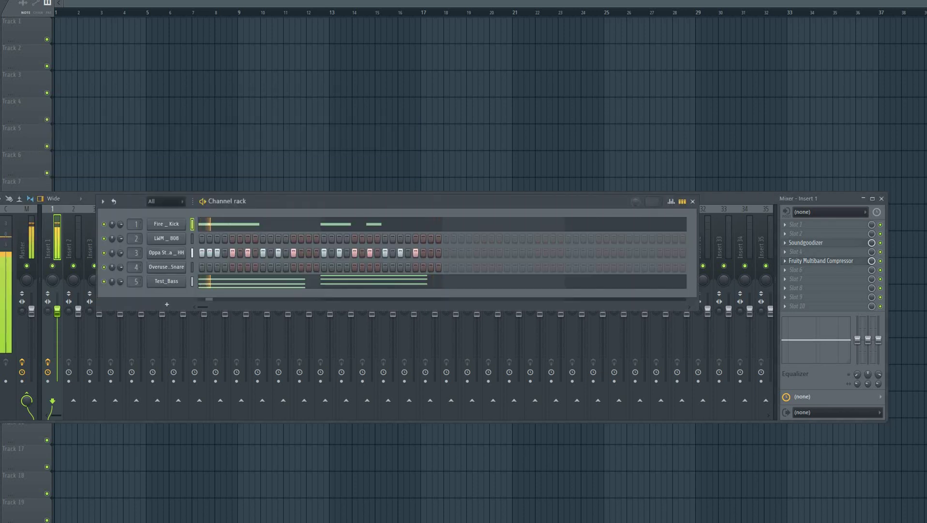
pyautogui.click(802, 262)
pyautogui.click(801, 262)
pyautogui.click(802, 263)
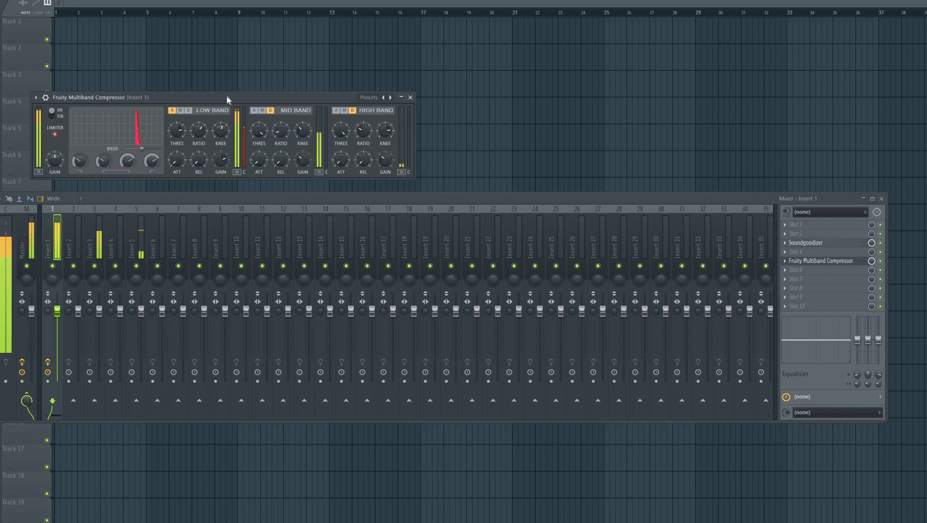
pyautogui.click(411, 97)
# Draw LWM _ 808 C5 notes: two beats from bar 1's start, one beat from bar 2's start and two beats from halfway through its beat 2.
pyautogui.press('F6')
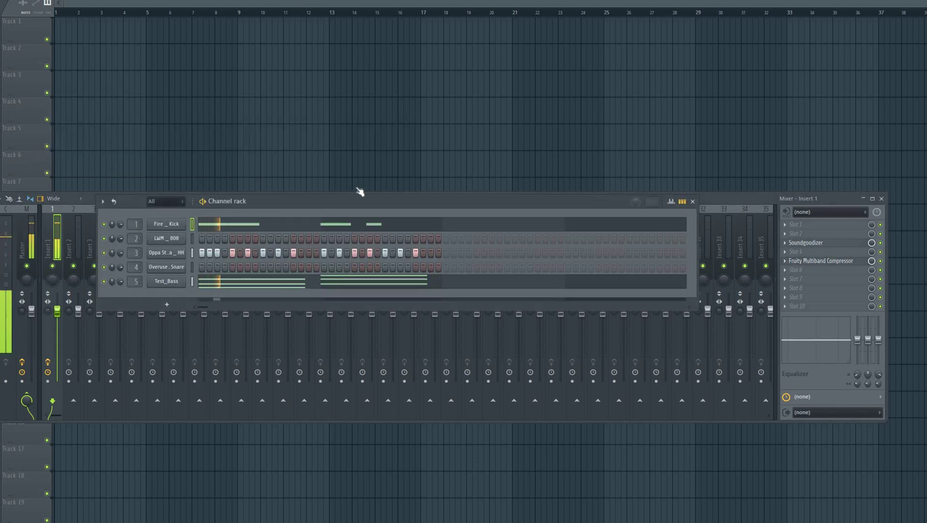
pyautogui.rightClick(191, 238)
pyautogui.click(193, 238)
pyautogui.press('space')
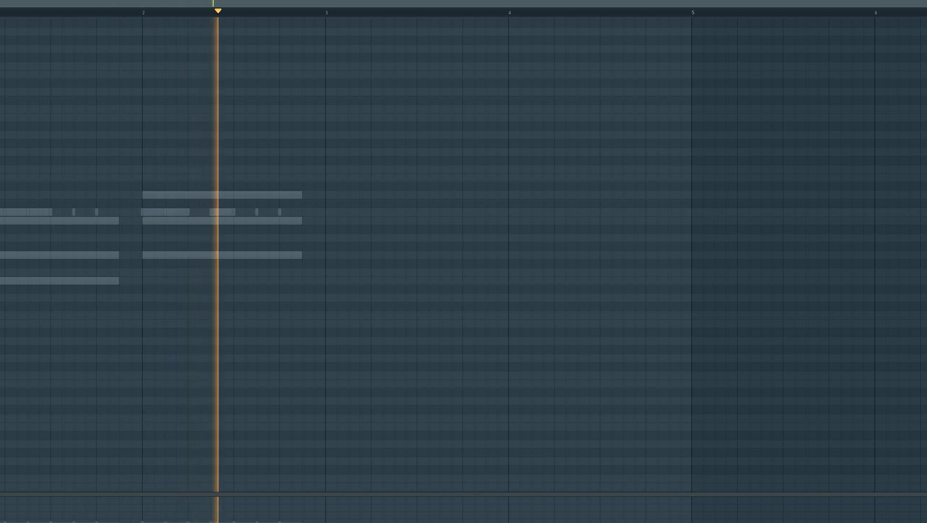
pyautogui.press('space')
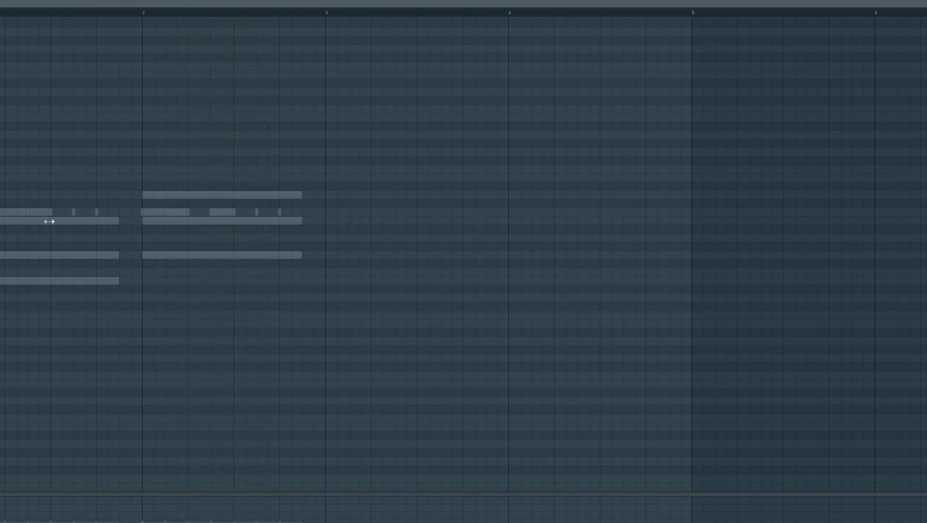
pyautogui.click(213, 214)
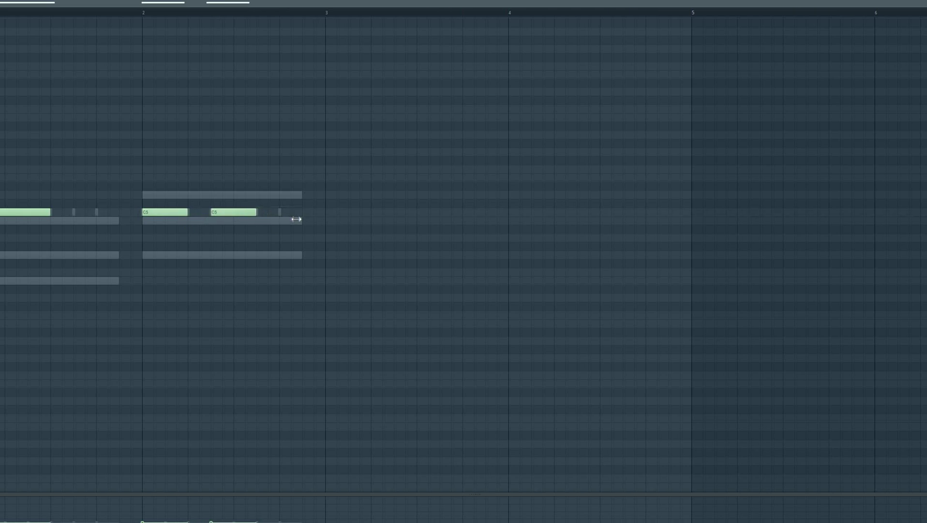
pyautogui.press('space')
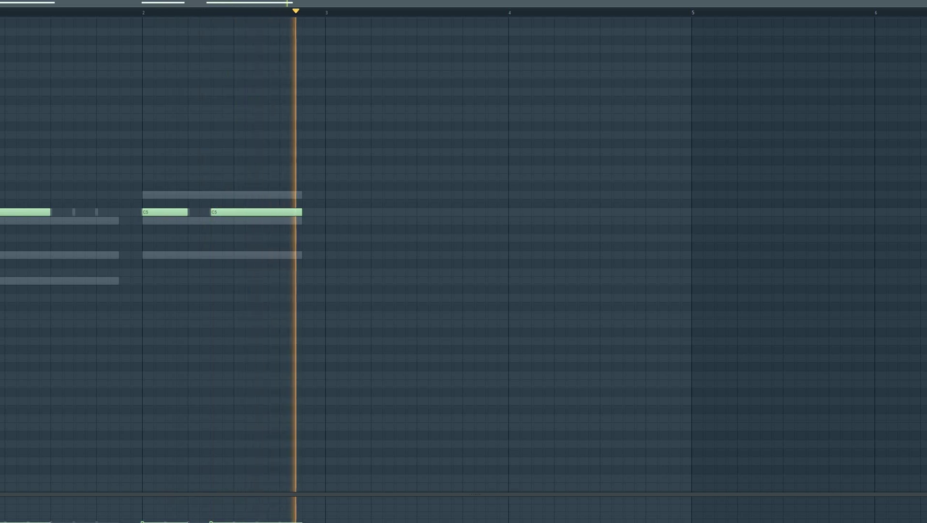
pyautogui.press('Escape')
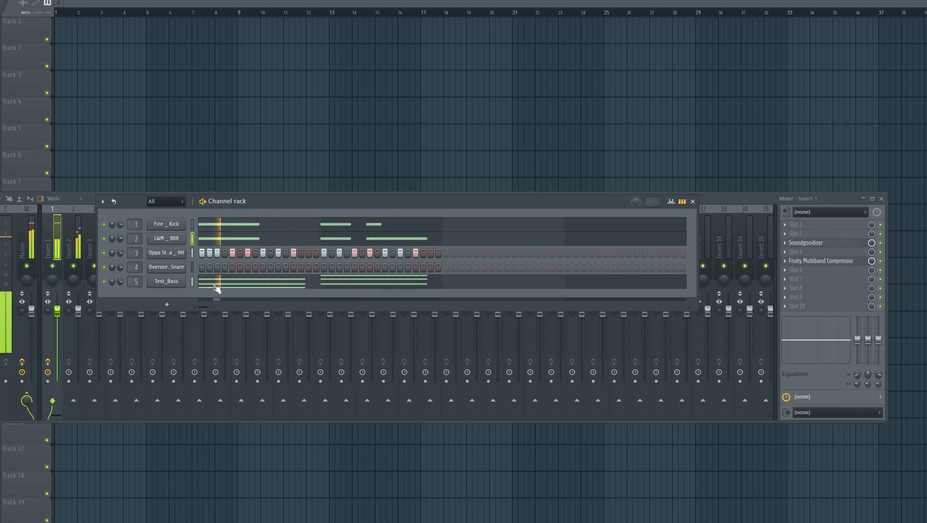
# Add snare hits on steps 9 and 25 of the snare channel during playback and close the Channel rack.
pyautogui.click(262, 267)
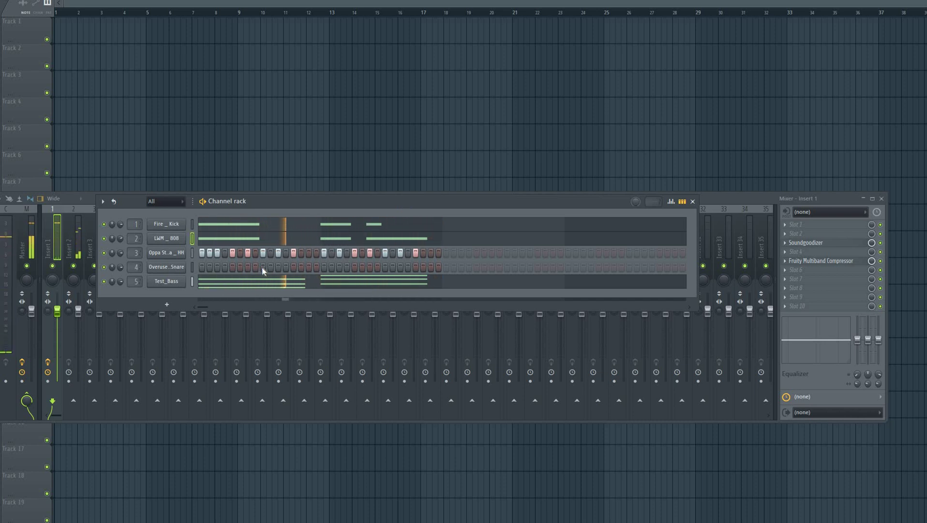
pyautogui.click(385, 267)
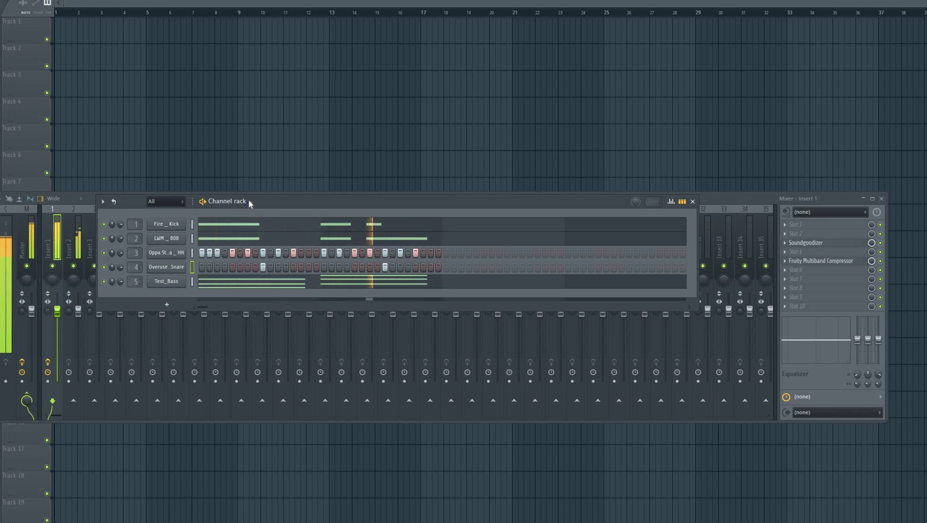
pyautogui.moveTo(196, 206); pyautogui.dragTo(208, 237)
pyautogui.click(158, 202)
# Load Soundgoodizer into slot 3 of mixer Insert 4 for the snare.
pyautogui.click(117, 239)
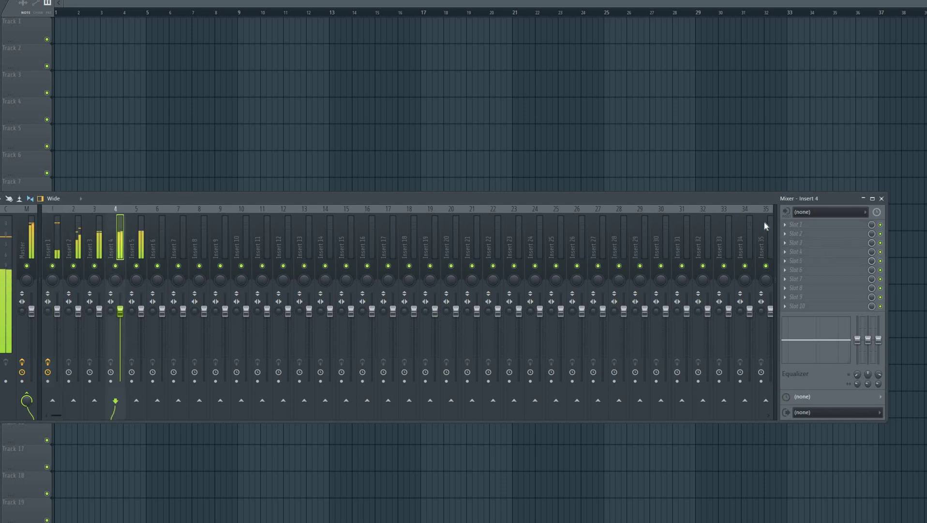
pyautogui.click(805, 241)
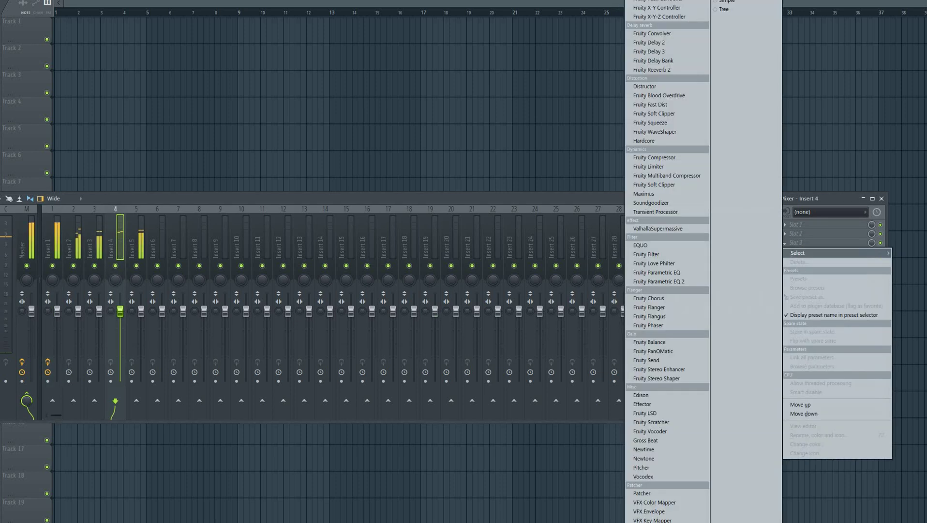
pyautogui.click(619, 84)
pyautogui.write('sound')
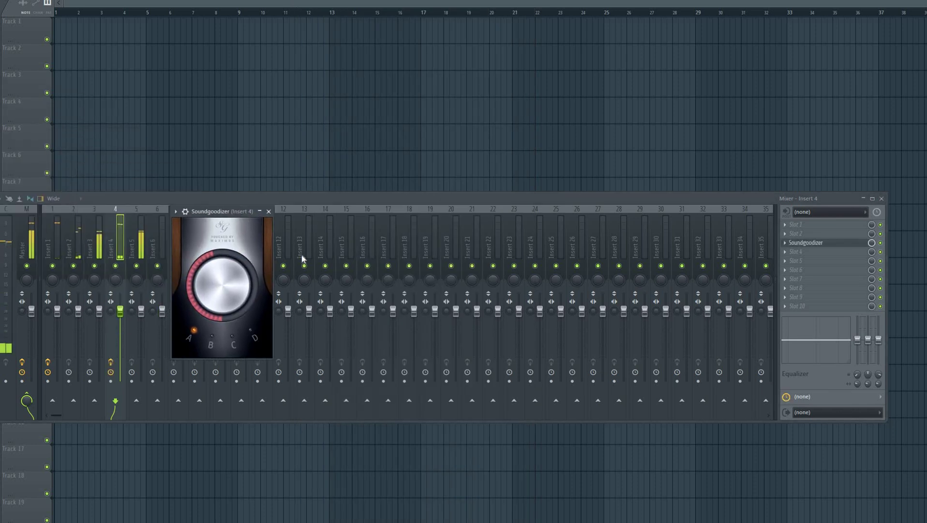
pyautogui.click(353, 174)
# Delete the Fruity Limiter from slot 10 of the Master mixer track.
pyautogui.click(27, 235)
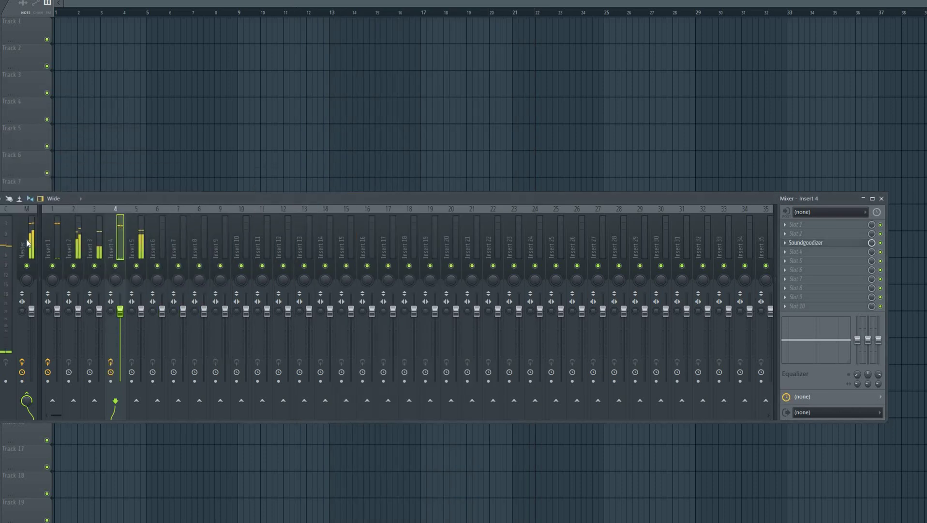
pyautogui.click(784, 306)
pyautogui.click(806, 317)
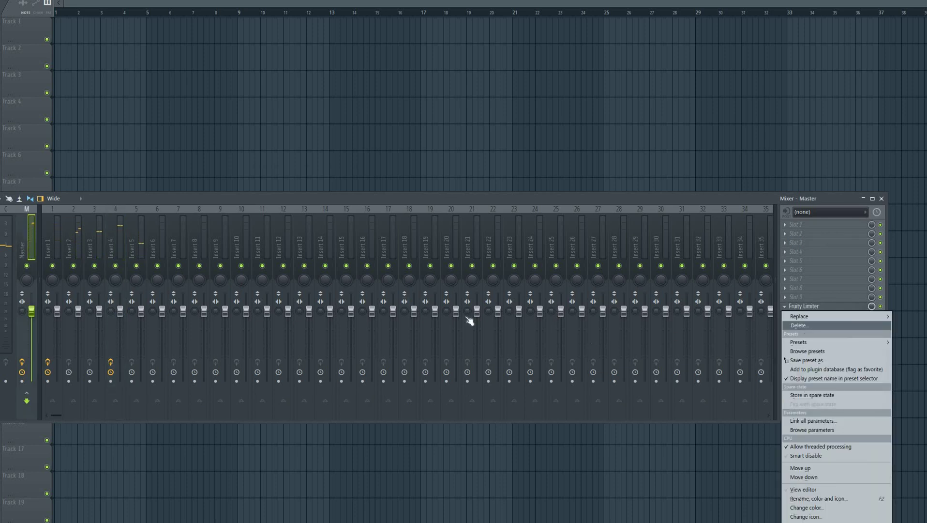
pyautogui.click(460, 317)
# Load Fruity soft clipper into slot 3 of mixer Insert 5.
pyautogui.click(57, 234)
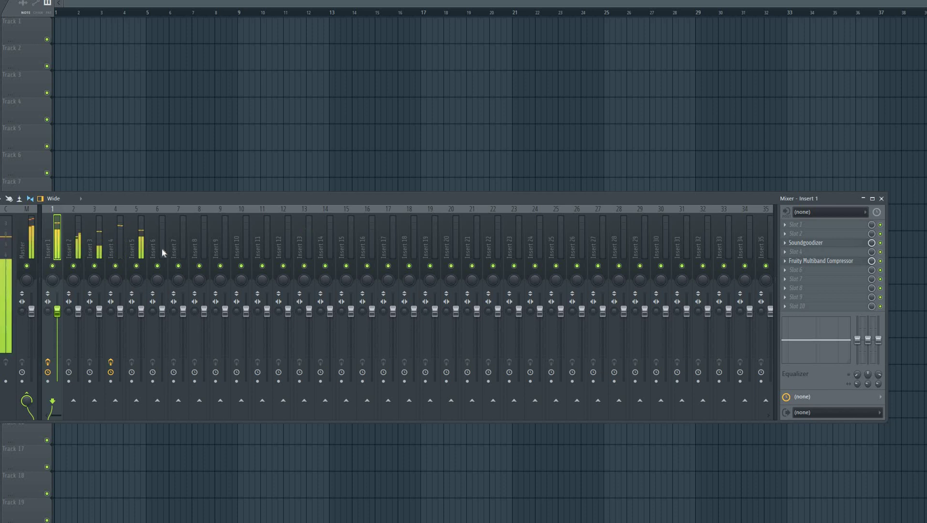
pyautogui.click(118, 236)
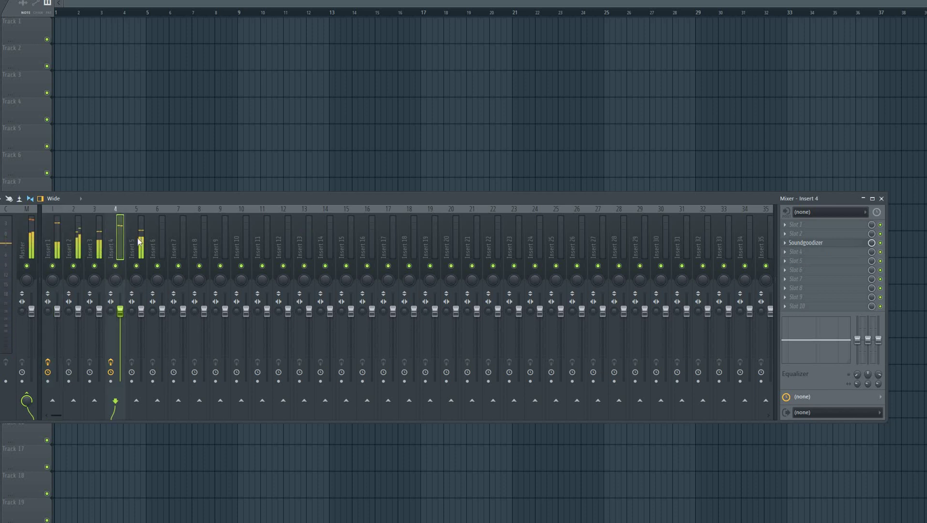
pyautogui.click(144, 261)
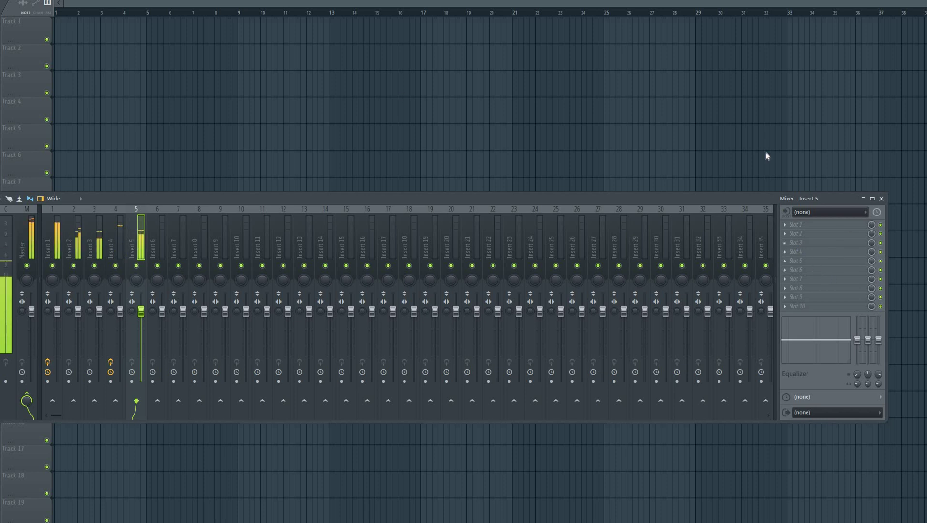
pyautogui.click(785, 242)
pyautogui.moveTo(799, 253)
pyautogui.click(649, 2)
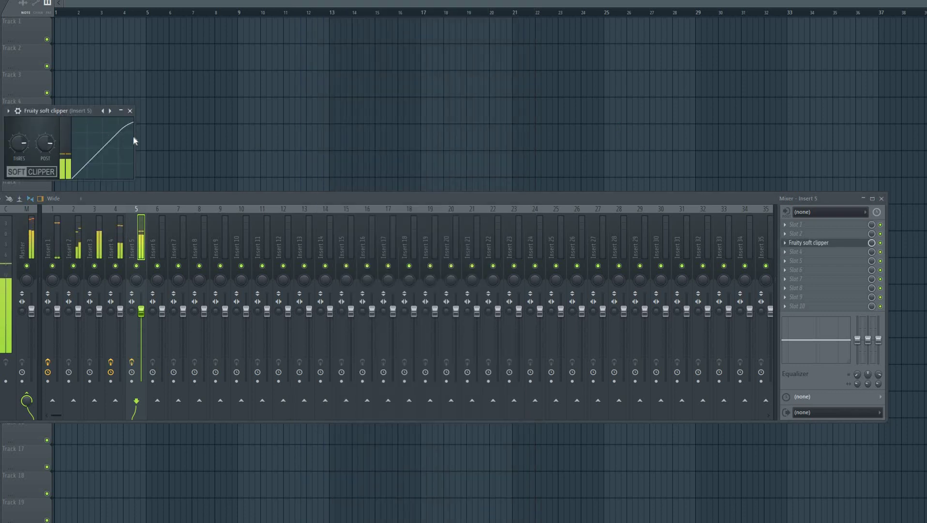
pyautogui.moveTo(106, 115); pyautogui.dragTo(183, 143)
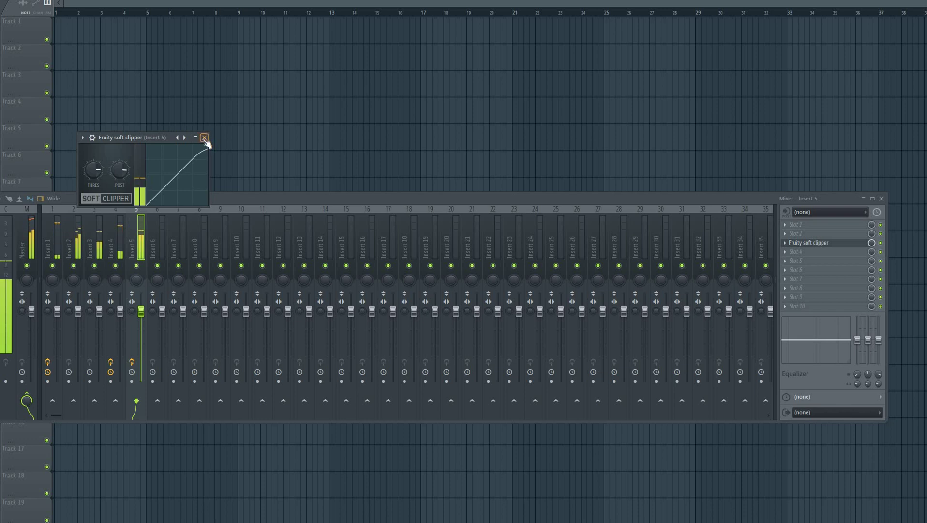
# Close the Fruity soft clipper window and slightly lower the volume fader of mixer Insert 2.
pyautogui.click(204, 138)
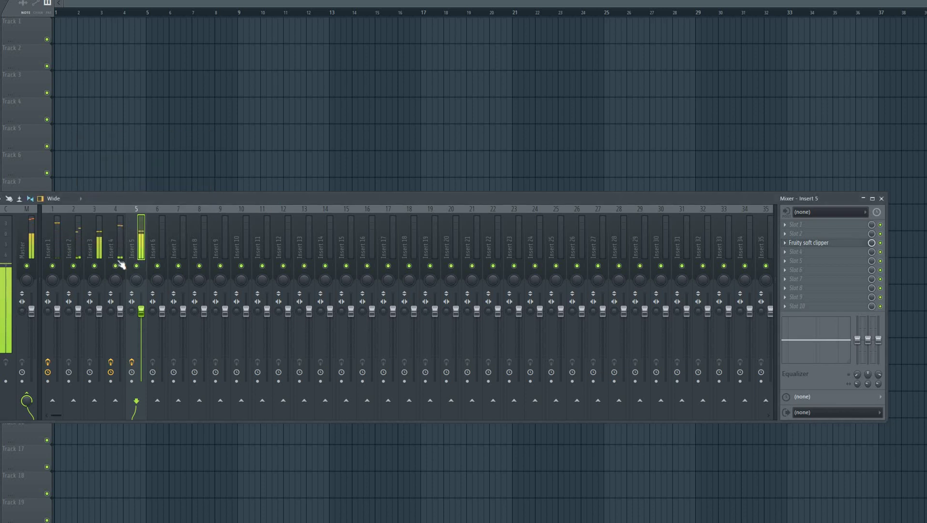
pyautogui.click(80, 316)
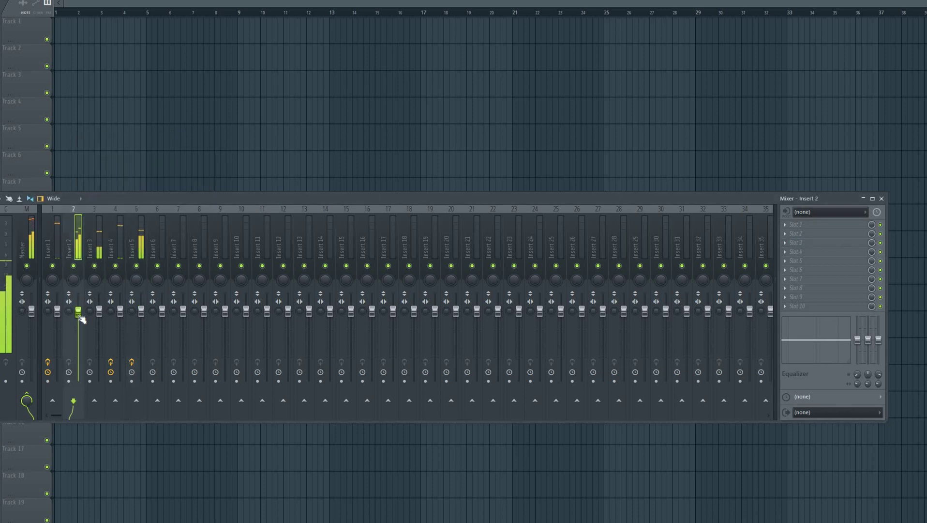
pyautogui.moveTo(81, 317); pyautogui.dragTo(83, 320)
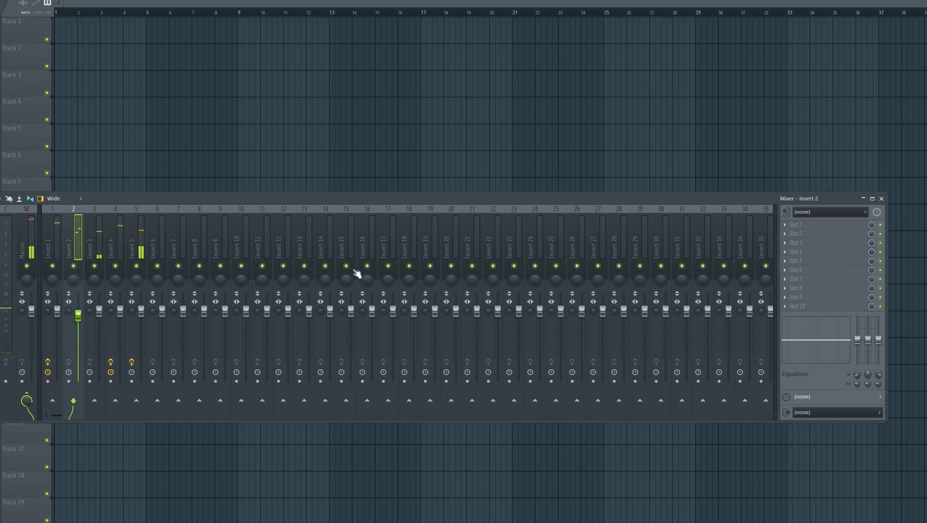
# Close the mixer and place a Pattern 1 clip at bar 1 of playlist Track 1.
pyautogui.press('F9')
pyautogui.click(79, 35)
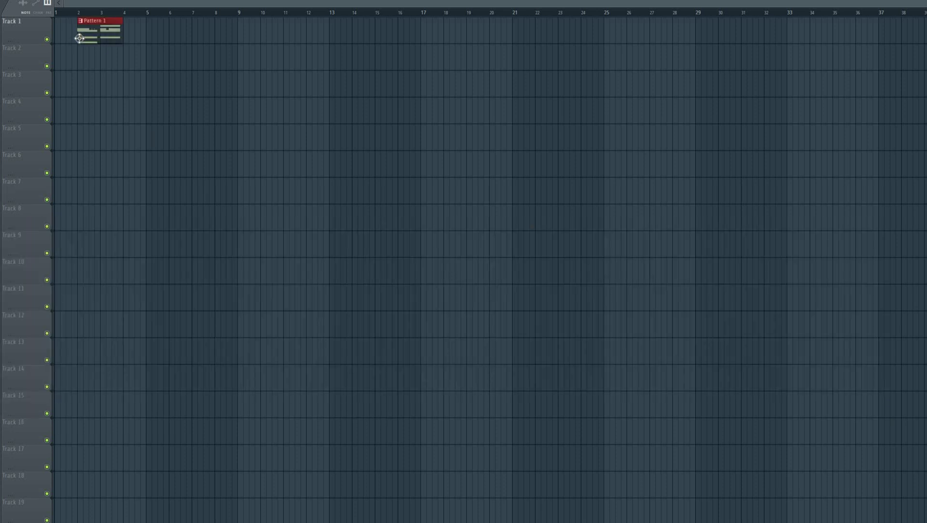
pyautogui.moveTo(116, 33); pyautogui.dragTo(94, 33)
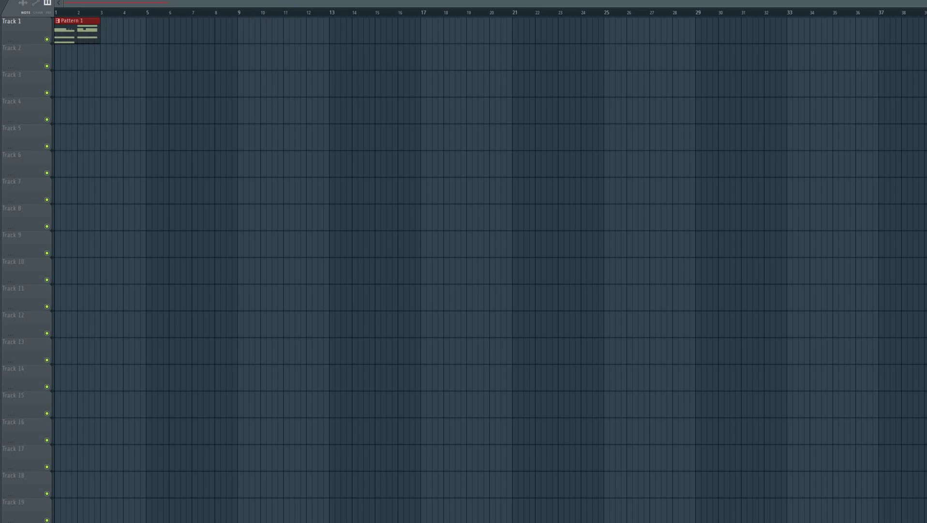
# Move the Test_Bass chords out of Pattern 1 into a separate pattern named bass.
pyautogui.press('F6')
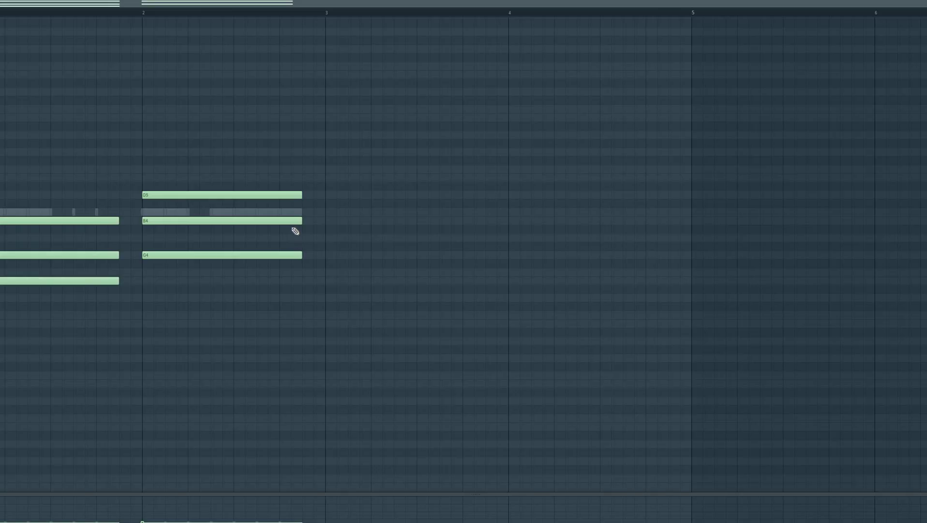
pyautogui.hotkey('ctrl', 'a')
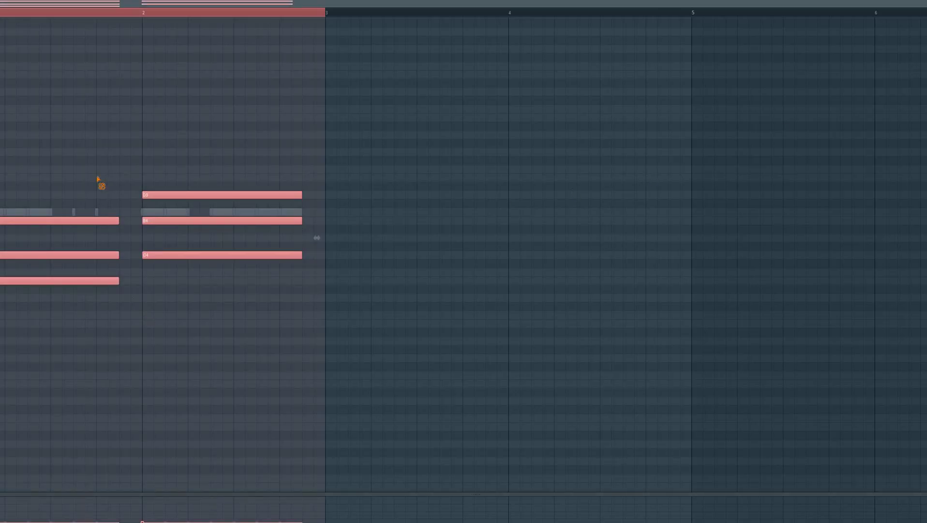
pyautogui.press('Delete')
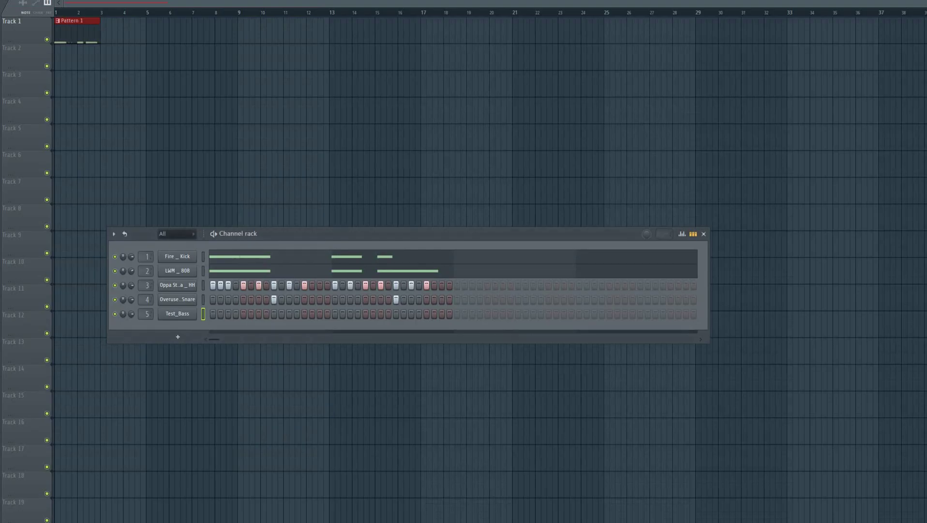
pyautogui.press('F6')
pyautogui.press('F6')
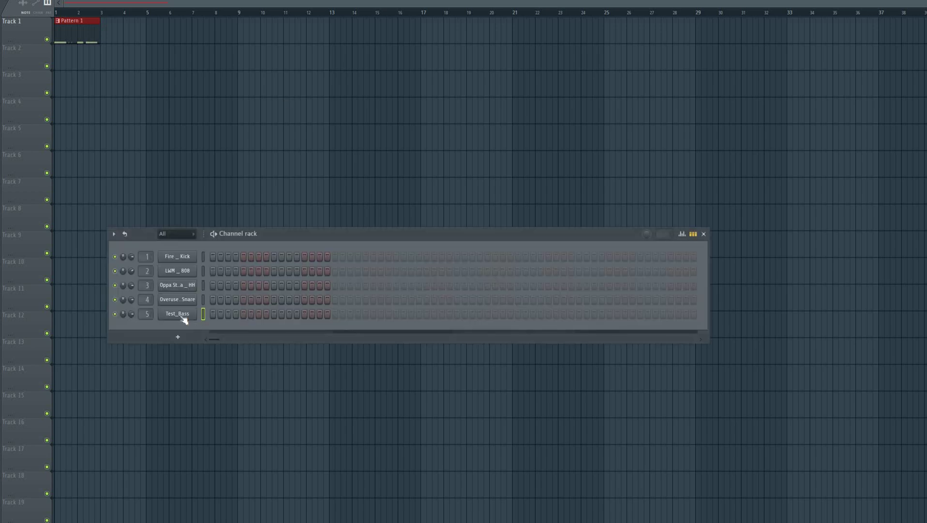
pyautogui.rightClick(212, 316)
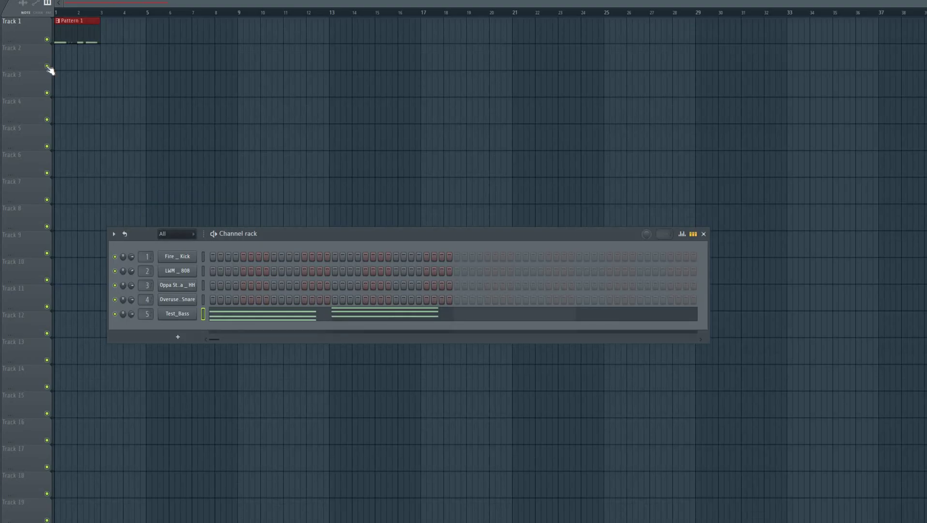
pyautogui.press('F6')
# Place bass clips at bars 1, 3 and 5 of Track 2 and replace the Pattern 1 clip at bar 1 with one at bar 3.
pyautogui.click(72, 57)
pyautogui.click(80, 39)
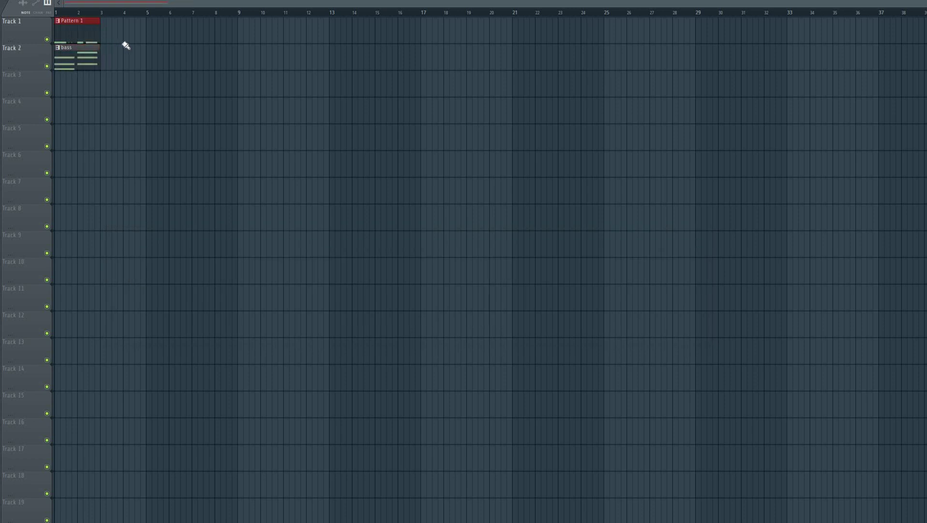
pyautogui.click(111, 34)
pyautogui.rightClick(81, 35)
pyautogui.click(82, 58)
pyautogui.click(116, 59)
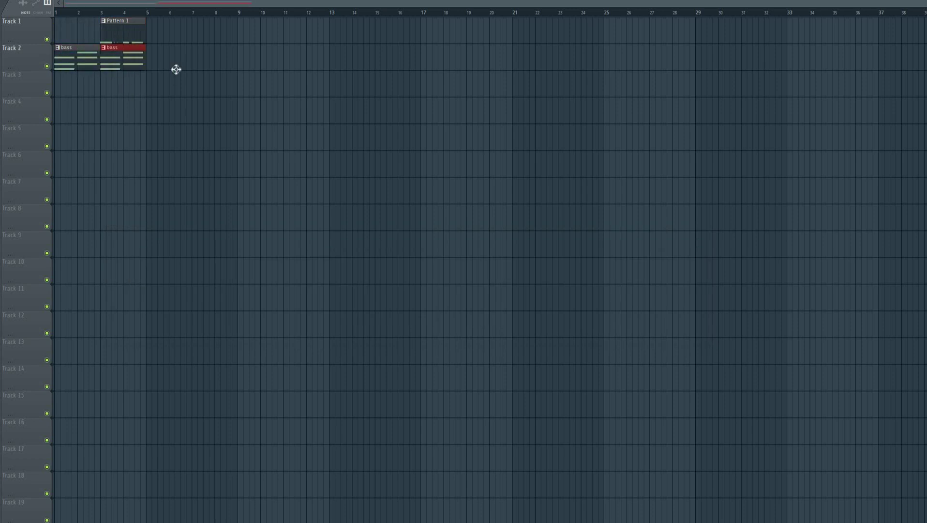
pyautogui.click(162, 55)
# Duplicate the Pattern 1 clip on Track 1 so a second copy starts at bar 5.
pyautogui.keyDown('ctrl'); pyautogui.rightClick(136, 31); pyautogui.keyUp('ctrl')
pyautogui.keyDown('ctrl'); pyautogui.rightClick(137, 33); pyautogui.keyUp('ctrl')
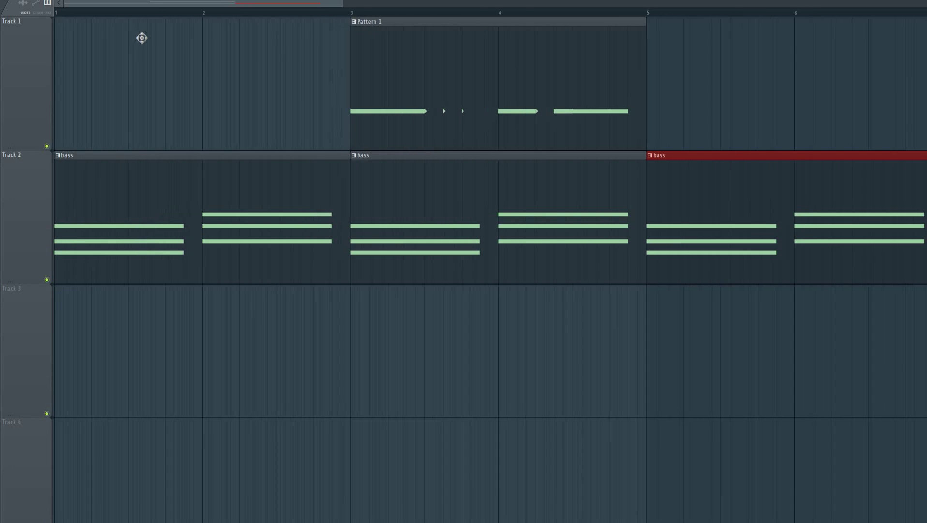
pyautogui.keyDown('ctrl'); pyautogui.rightClick(141, 37); pyautogui.keyUp('ctrl')
pyautogui.keyDown('ctrl'); pyautogui.rightClick(146, 41); pyautogui.keyUp('ctrl')
pyautogui.keyDown('ctrl'); pyautogui.rightClick(162, 63); pyautogui.keyUp('ctrl')
pyautogui.keyDown('ctrl'); pyautogui.rightClick(165, 65); pyautogui.keyUp('ctrl')
pyautogui.moveTo(371, 8); pyautogui.dragTo(871, 8)
pyautogui.click(221, 118)
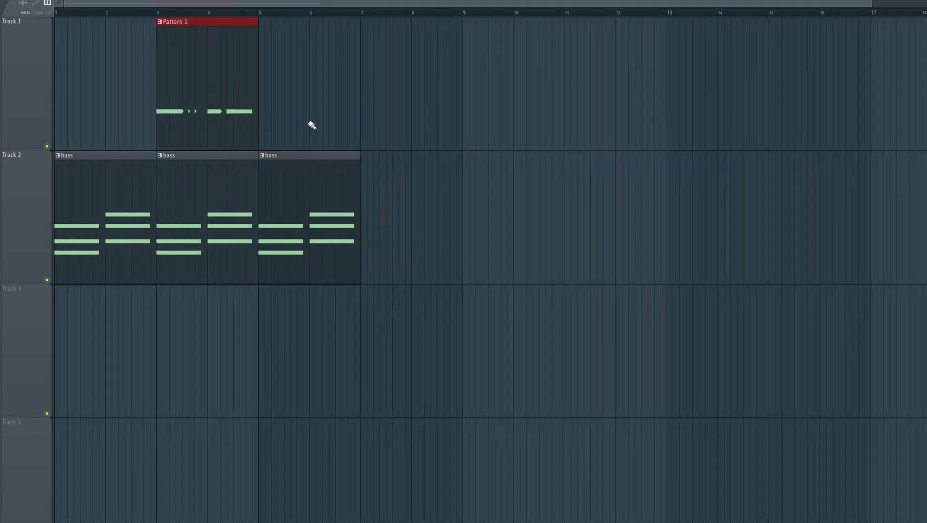
pyautogui.hotkey('ctrl', 'b')
# Select the Pattern 1 and bass clips from bar 3 through bar 6 and duplicate them twice, filling both tracks through bar 14.
pyautogui.moveTo(199, 121); pyautogui.dragTo(387, 271)
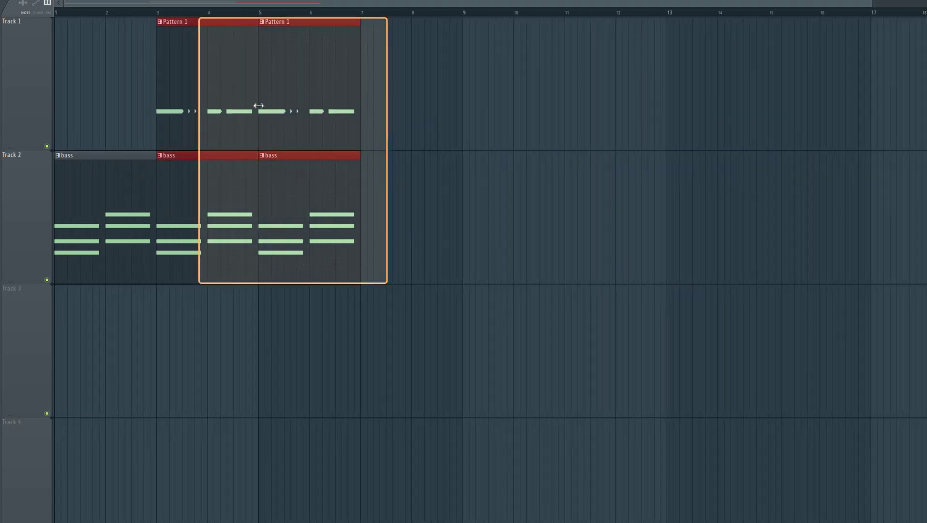
pyautogui.hotkey('ctrl', 'b')
pyautogui.hotkey('ctrl', 'b')
pyautogui.click(138, 13)
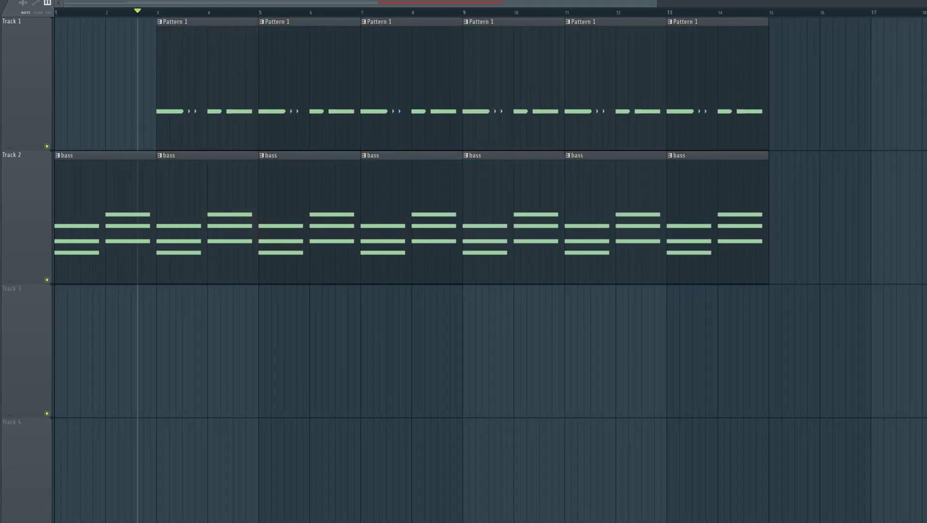
pyautogui.click(56, 13)
# Shift all clips from bar 3 onward so they start at bar 5, and duplicate the first bass clip to bar 3.
pyautogui.moveTo(192, 91); pyautogui.dragTo(817, 339)
pyautogui.moveTo(286, 101); pyautogui.dragTo(290, 104)
pyautogui.doubleClick(288, 108)
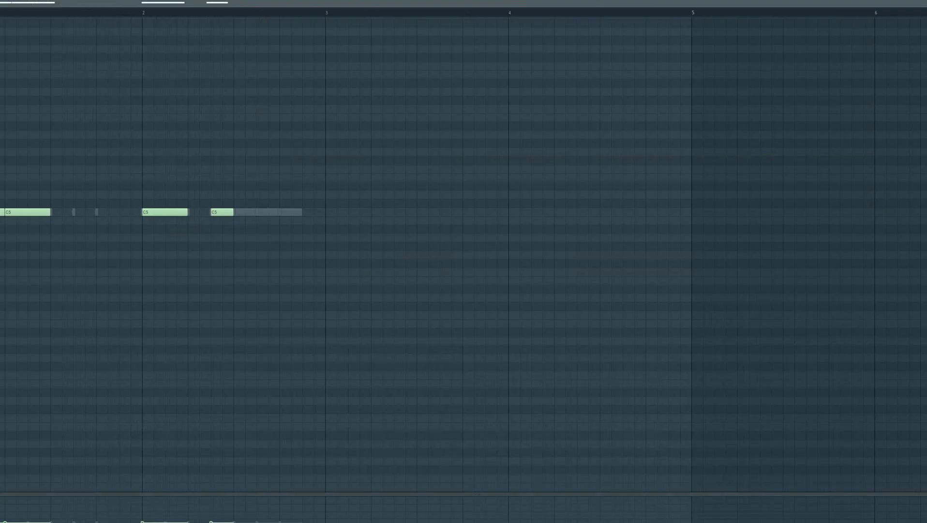
pyautogui.press('Escape')
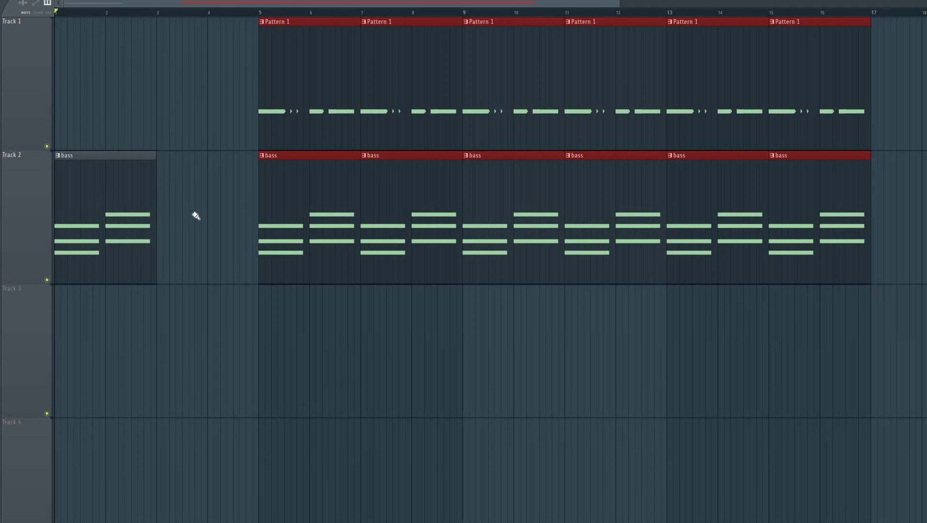
pyautogui.hotkey('shift', 'i')
pyautogui.hotkey('ctrl', 'b')
# Play the arrangement and trim the end of the bass clip at bar 3 to leave a short gap before bar 5.
pyautogui.click(160, 14)
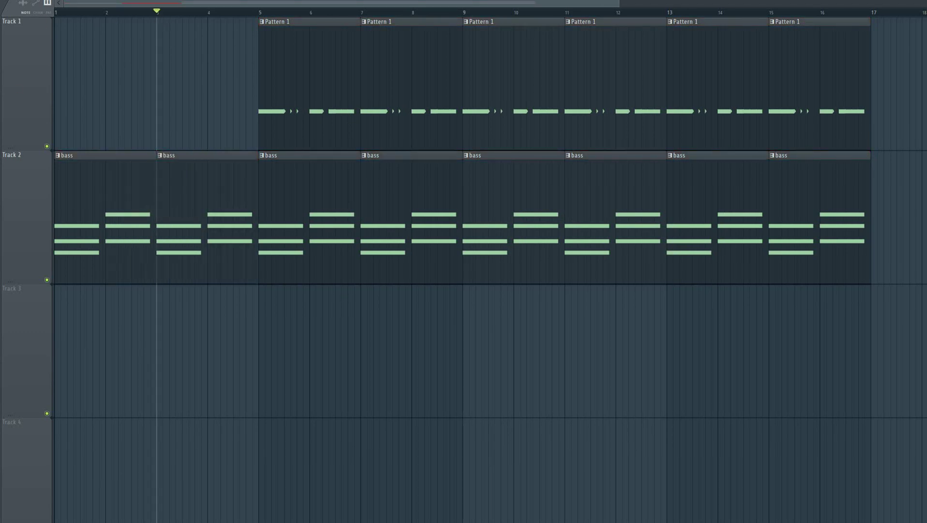
pyautogui.moveTo(61, 13); pyautogui.dragTo(55, 13)
pyautogui.press('space')
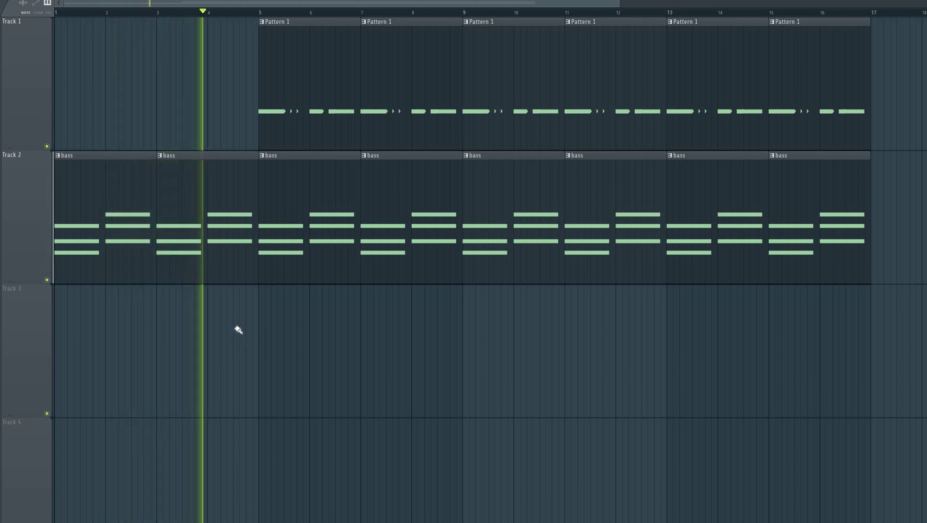
pyautogui.press('space')
pyautogui.click(249, 258)
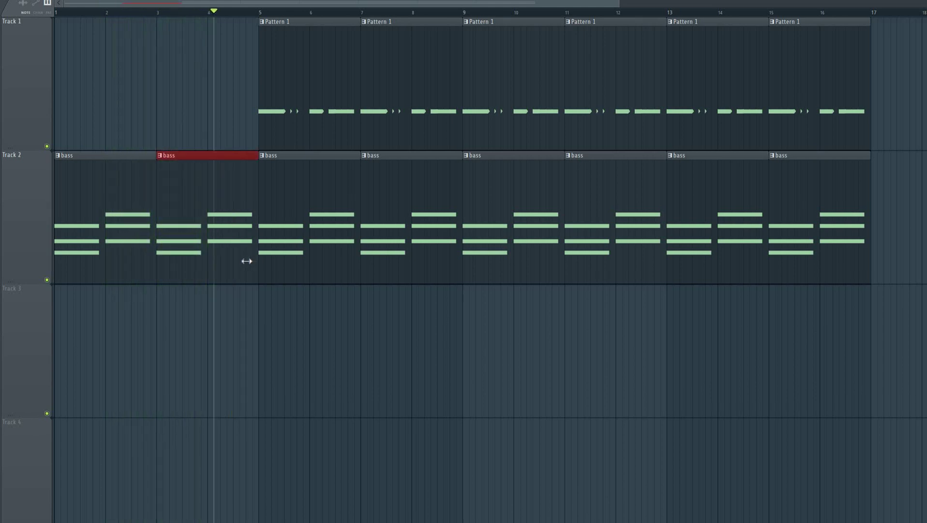
pyautogui.press('space')
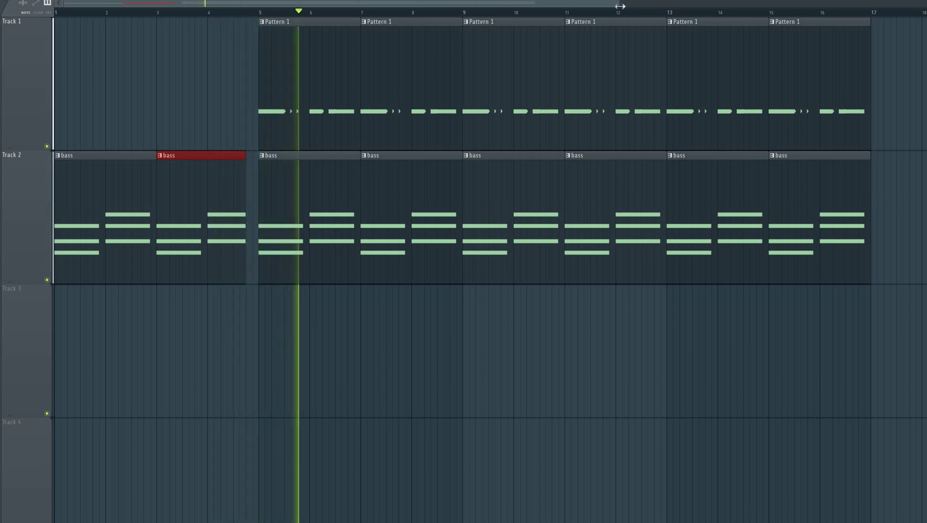
pyautogui.moveTo(772, 20); pyautogui.dragTo(814, 24)
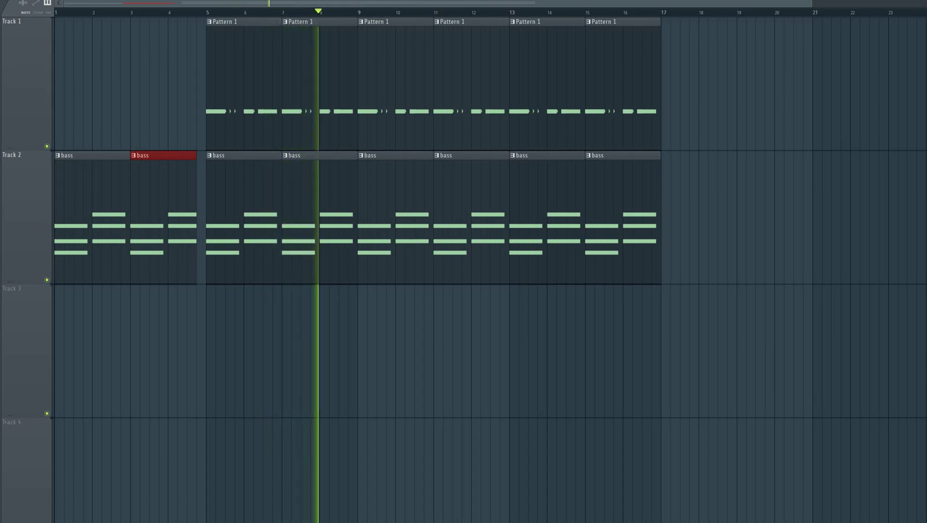
pyautogui.press('space')
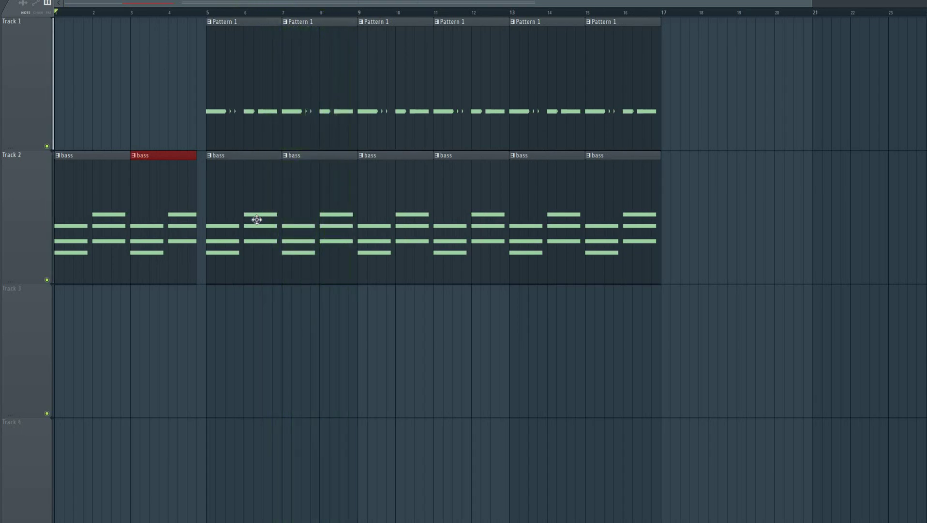
# Audition the drums with the Channel rack open and replace the LWM _ 808 sample on channel 2 with No Love _ 808.
pyautogui.press('F6')
pyautogui.press('space')
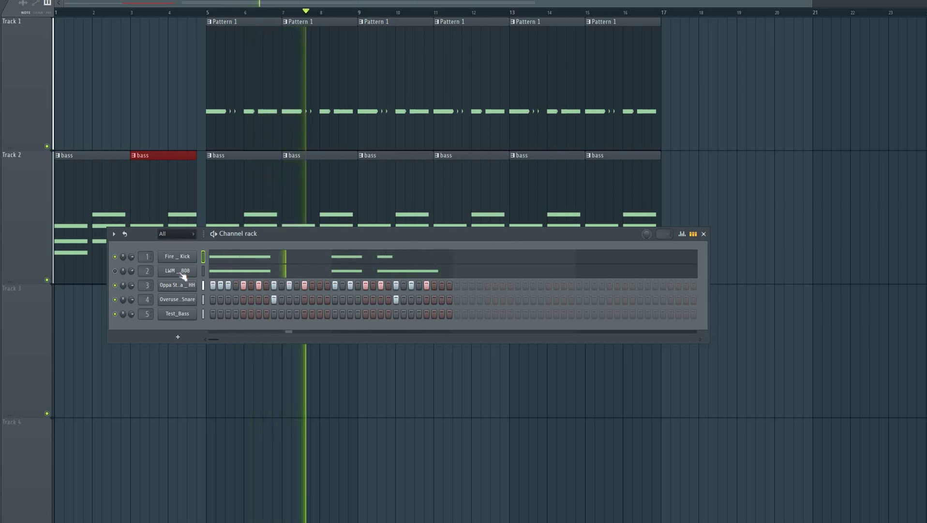
pyautogui.press('space')
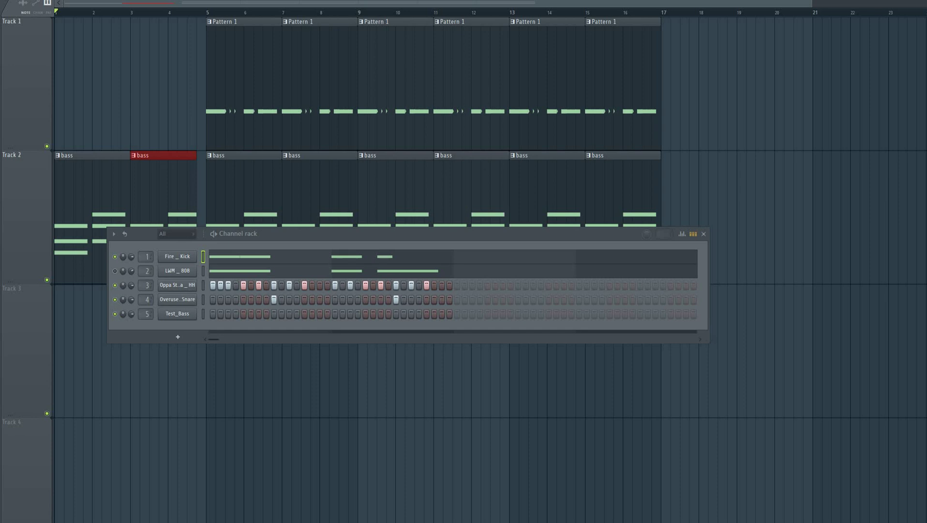
pyautogui.moveTo(2, 359); pyautogui.dragTo(175, 273)
pyautogui.press('space')
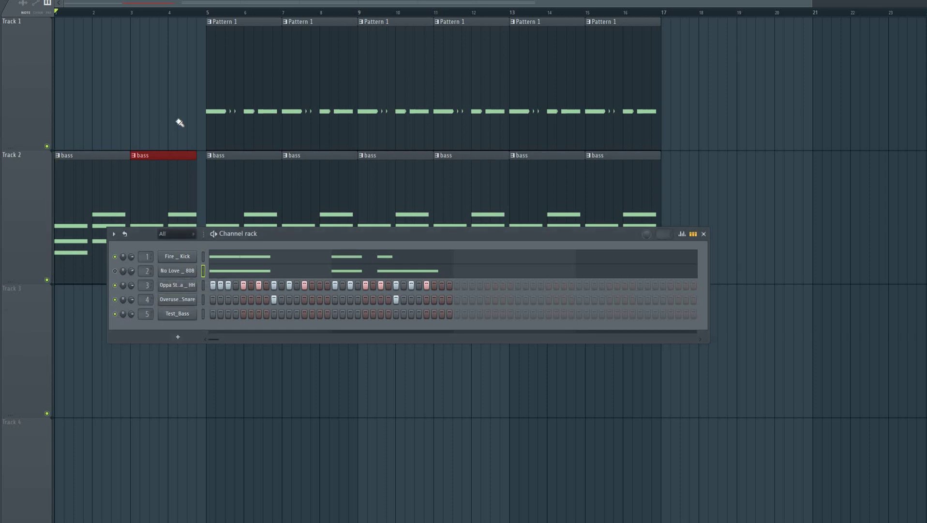
# Play the arrangement from just after bar 4 to check the new 808, and close the Channel rack.
pyautogui.click(177, 11)
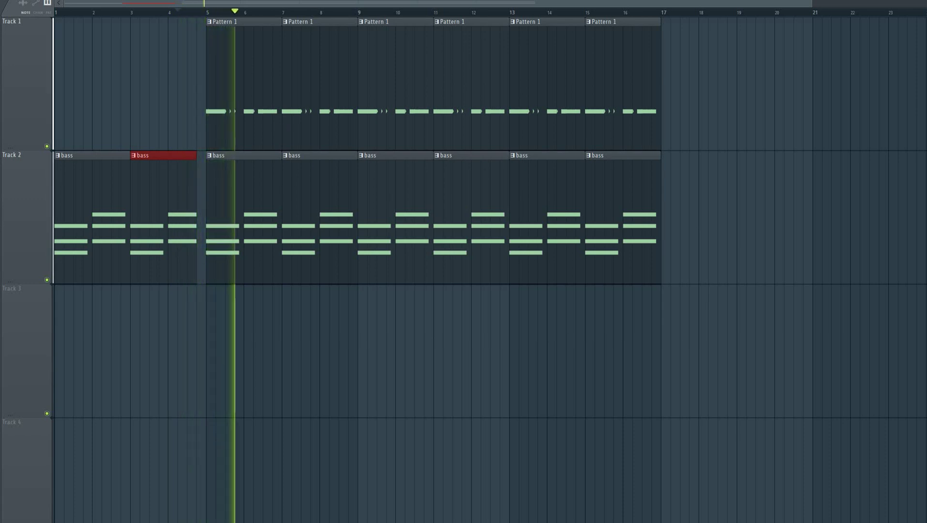
pyautogui.press('F6')
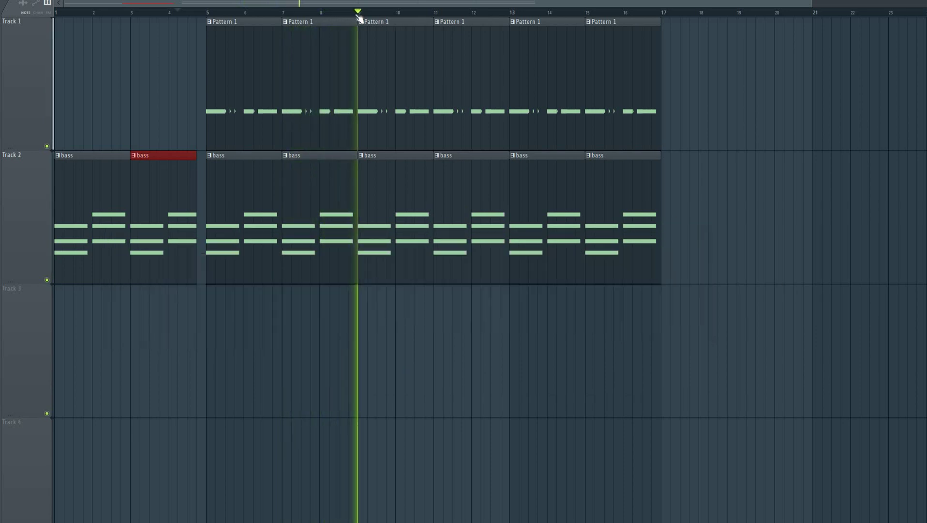
pyautogui.click(705, 234)
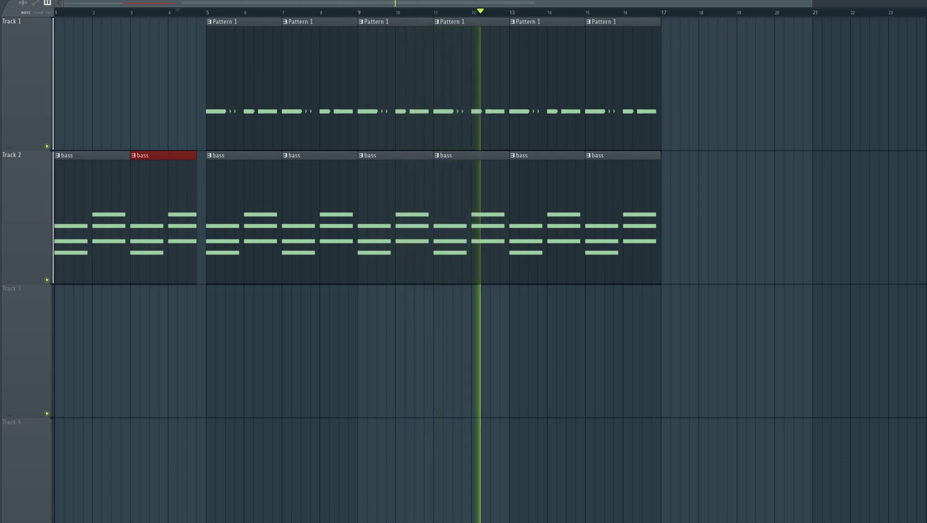
# Delete the Pattern 1 clip at bar 15, add a bass clip at bar 17, and place Pattern 1 at bar 15 again.
pyautogui.rightClick(637, 112)
pyautogui.click(640, 240)
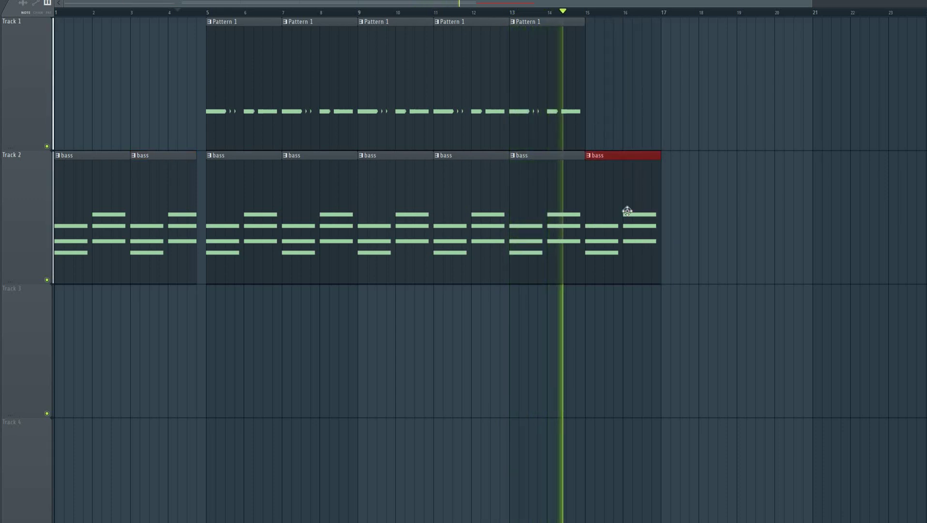
pyautogui.click(695, 195)
pyautogui.click(534, 102)
pyautogui.click(621, 110)
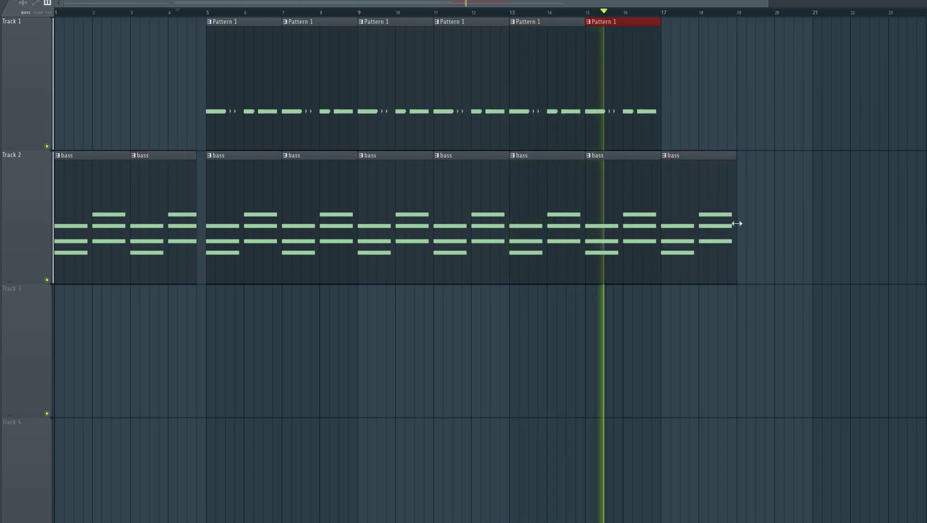
# Duplicate the Pattern 1 clip to bars 17 and 19 on Track 1 and delete the bass clip at bar 17.
pyautogui.hotkey('ctrl', 'b')
pyautogui.rightClick(705, 222)
pyautogui.hotkey('ctrl', 'b')
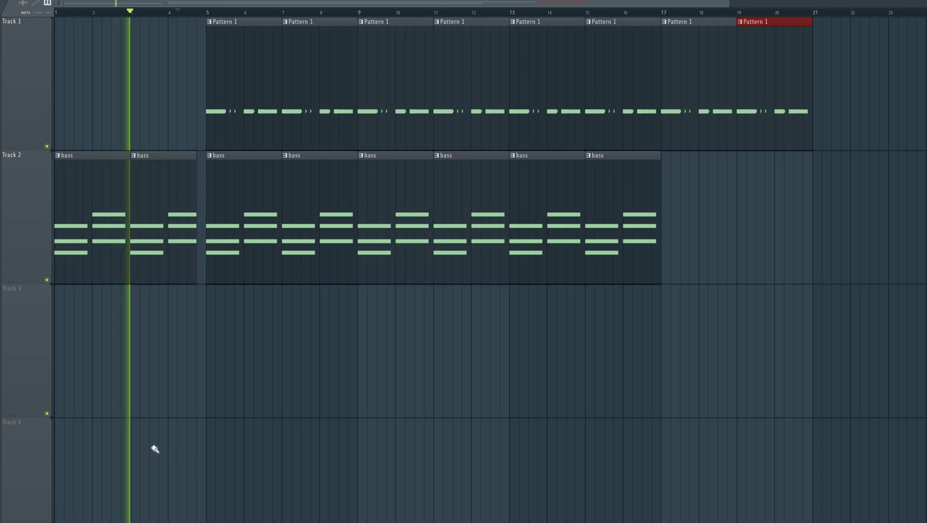
pyautogui.click(186, 460)
pyautogui.rightClick(185, 455)
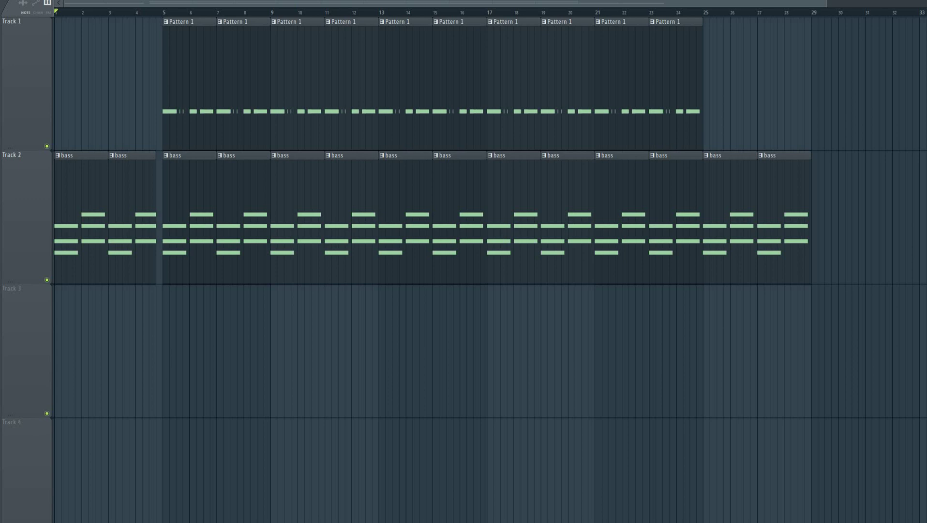
# Open the mixer to show the Master track.
pyautogui.press('F9')
pyautogui.press('F9')
pyautogui.press('F9')
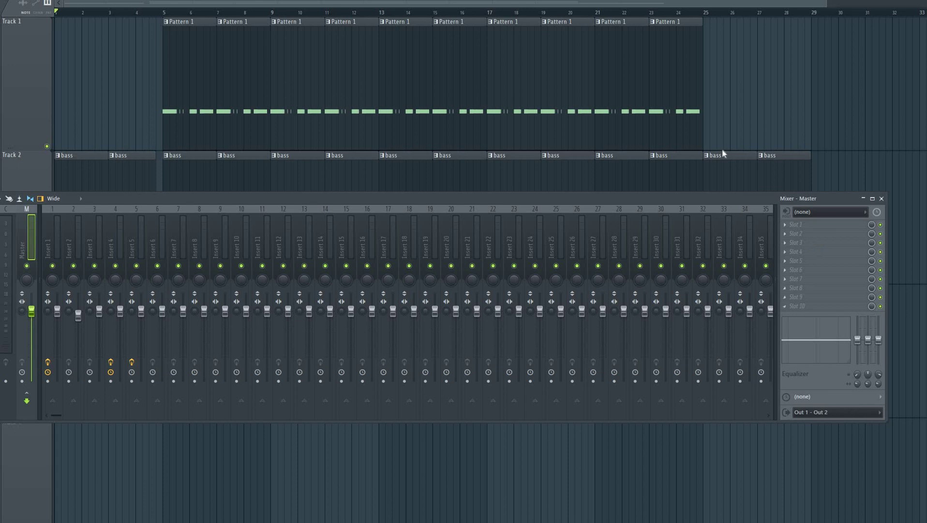
# Load Fruity Soft Clipper into slot 10 of the Master track, play the song with it, and close the plugin window.
pyautogui.click(797, 306)
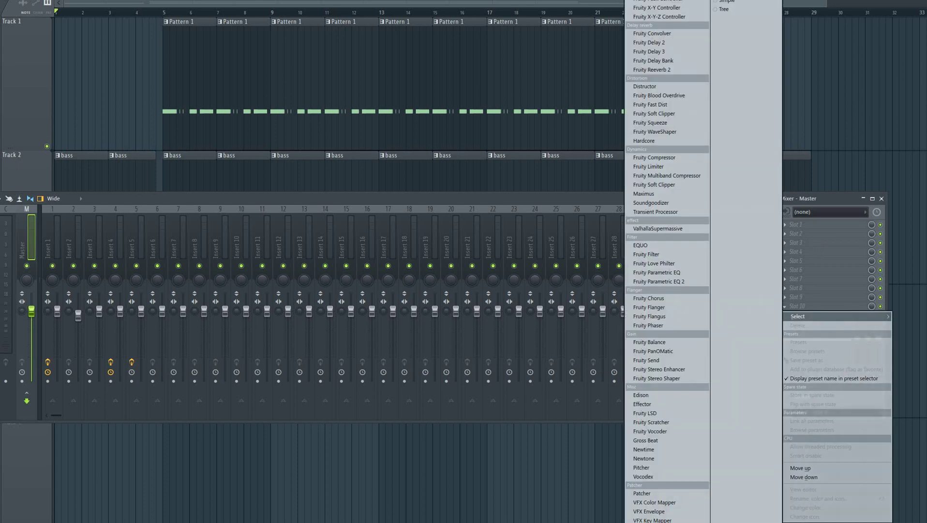
pyautogui.click(654, 228)
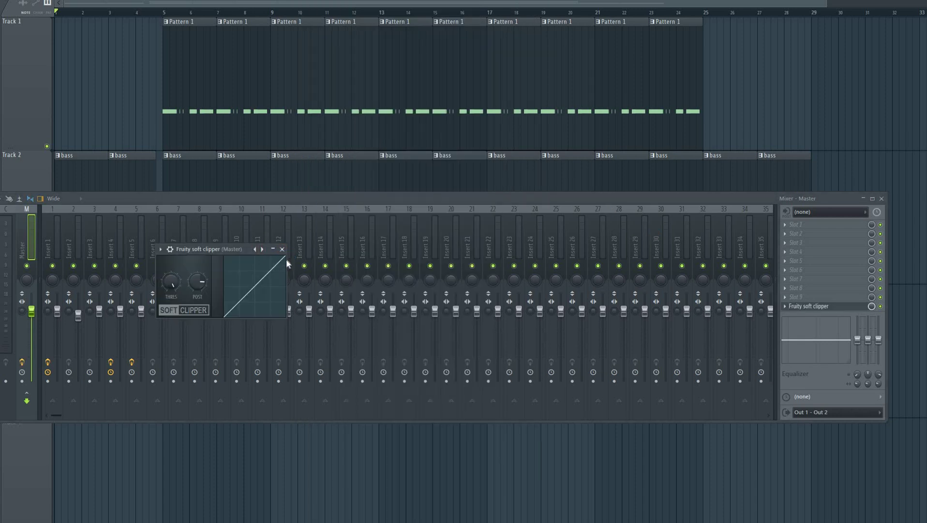
pyautogui.press('space')
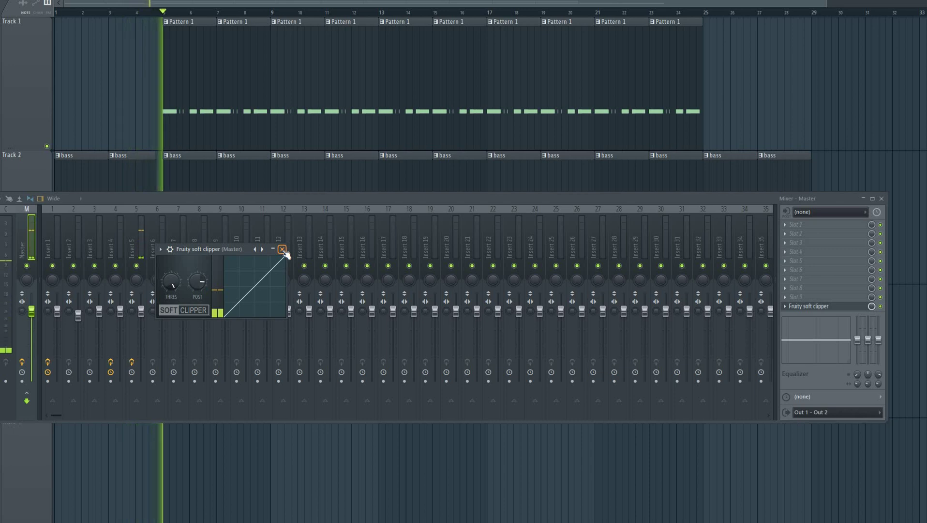
pyautogui.click(282, 249)
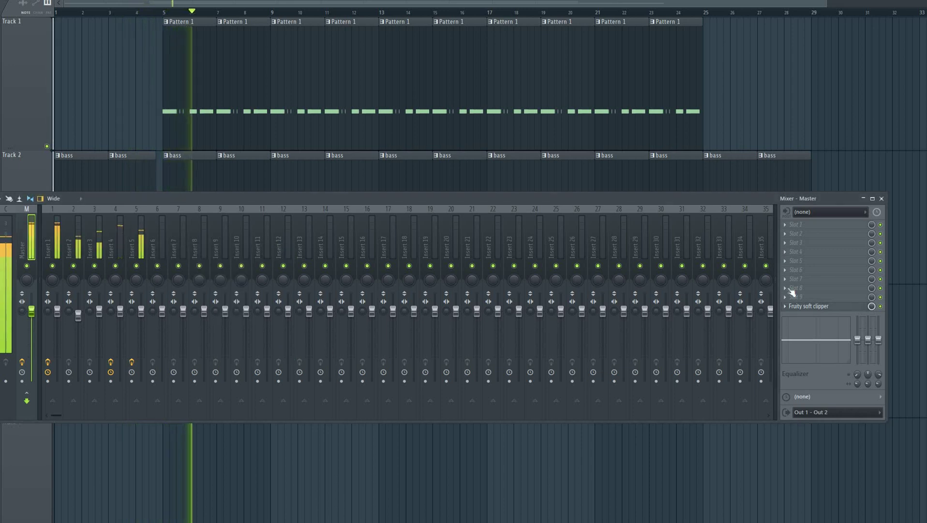
# Add a Fruity Multiband Compressor with the Crazy bass preset to slot 5 of the Master track and listen to the song through it.
pyautogui.click(796, 260)
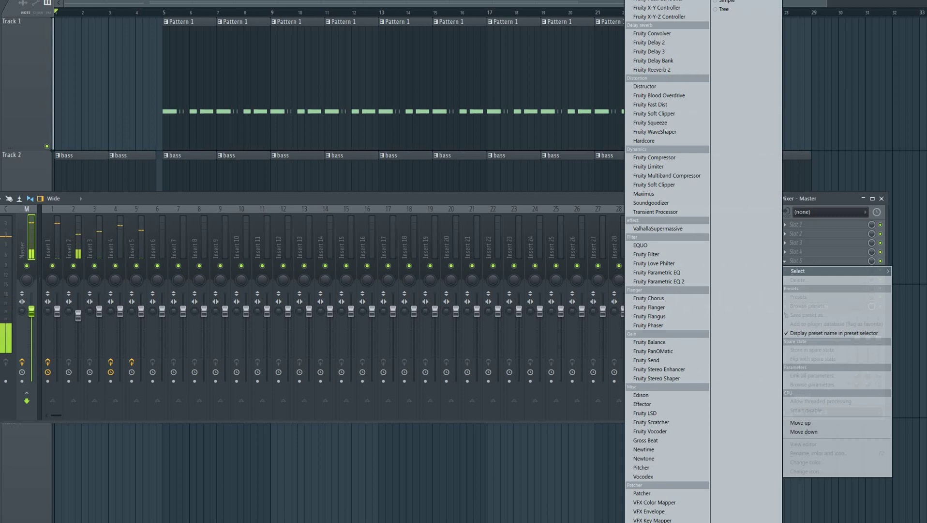
pyautogui.click(668, 97)
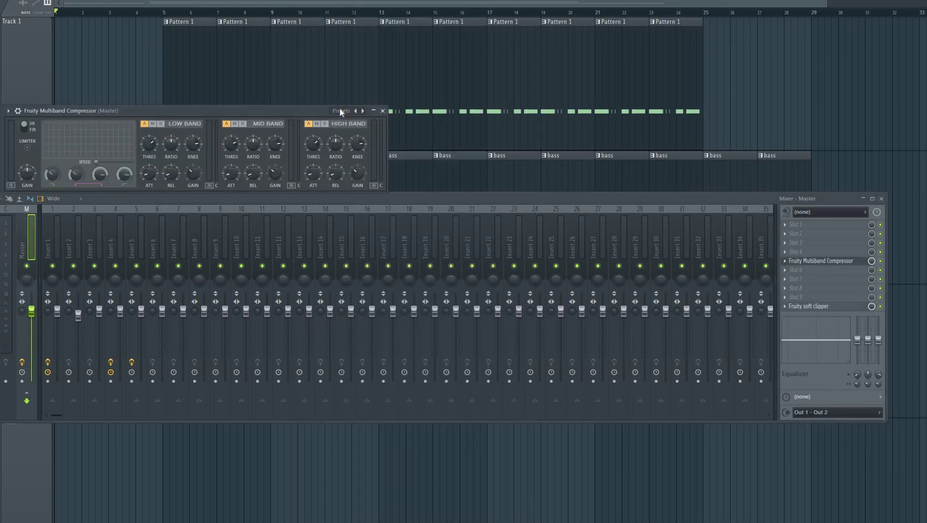
pyautogui.click(342, 110)
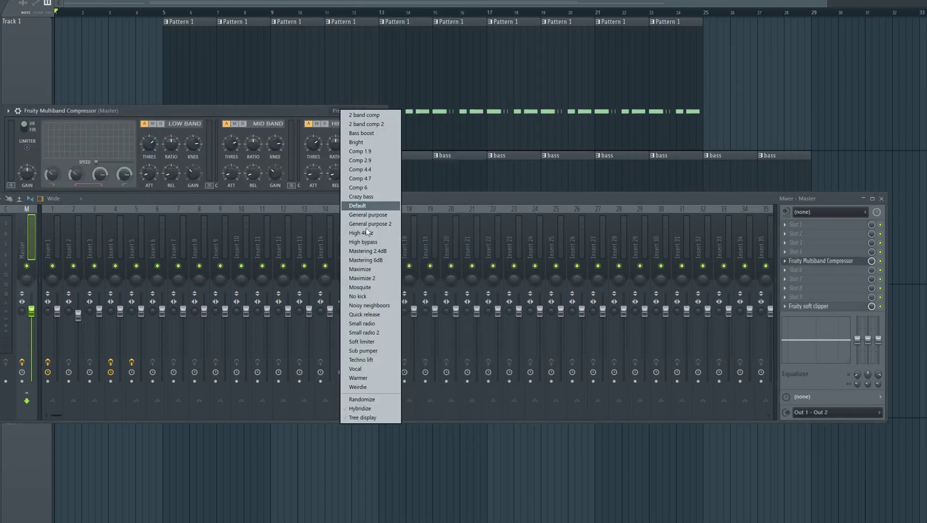
pyautogui.click(382, 196)
pyautogui.press('space')
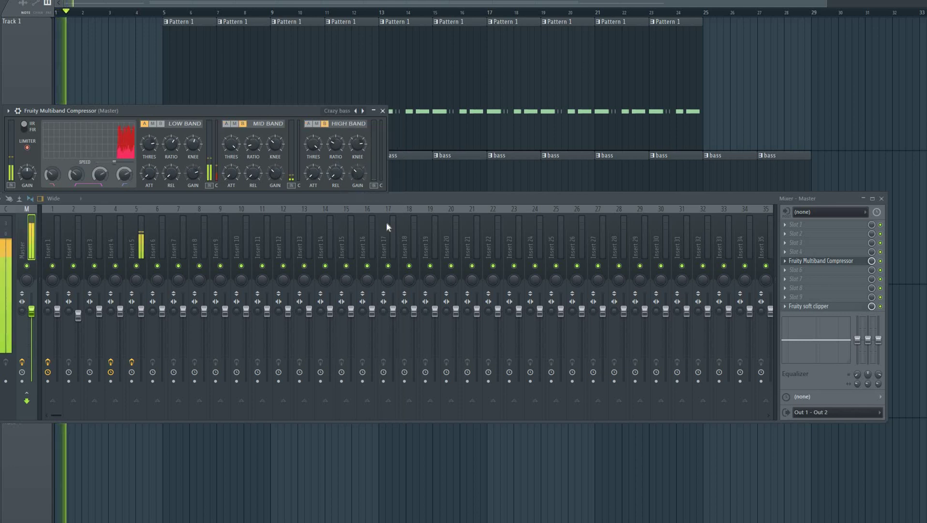
pyautogui.click(383, 110)
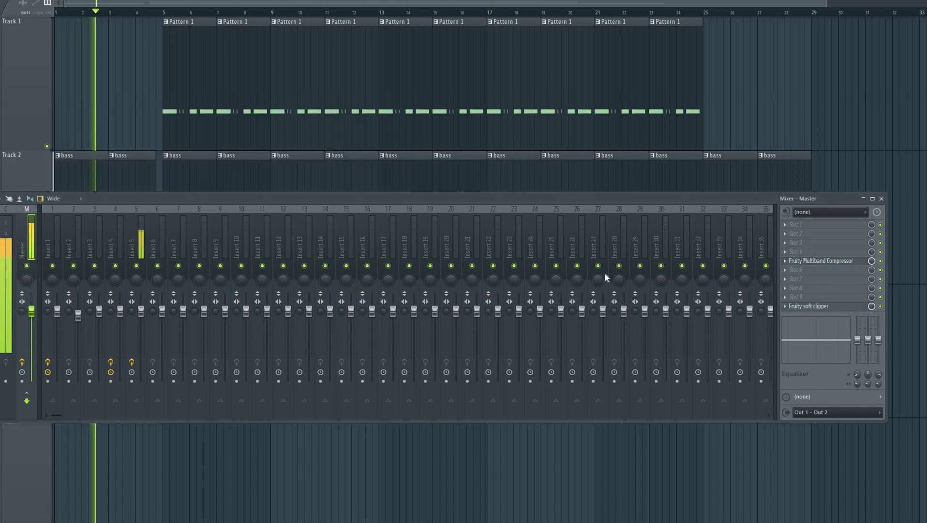
pyautogui.press('space')
# Add a second Fruity Multiband Compressor with the Crazy bass preset to Master slot 6, audition it, and close its window.
pyautogui.click(814, 272)
pyautogui.moveTo(806, 281)
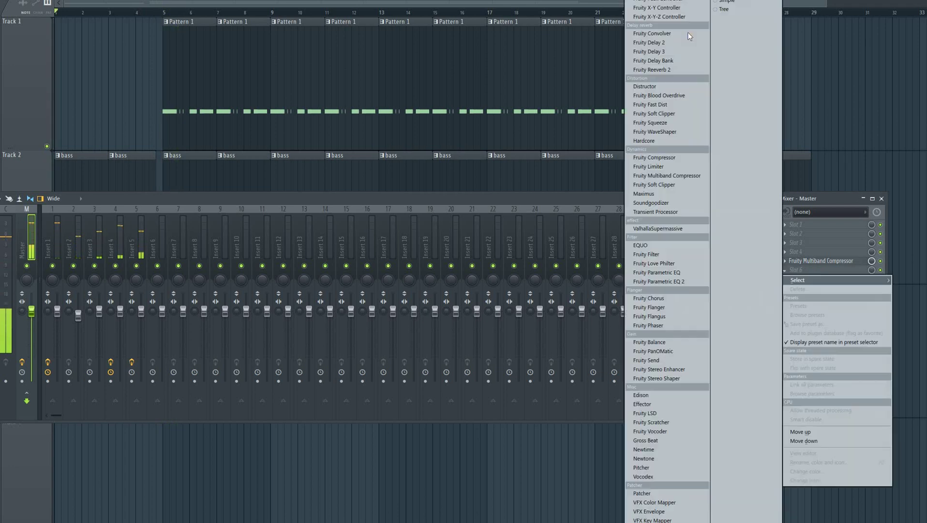
pyautogui.click(698, 66)
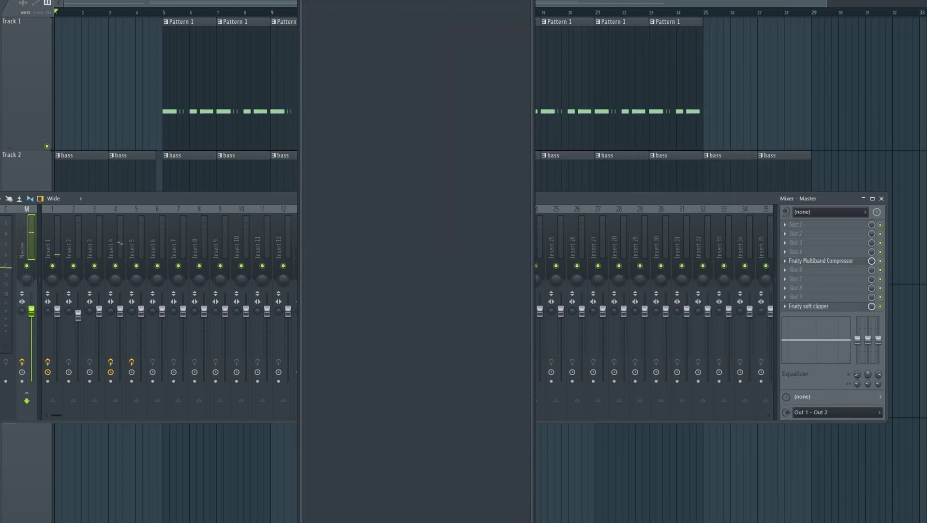
pyautogui.click(353, 123)
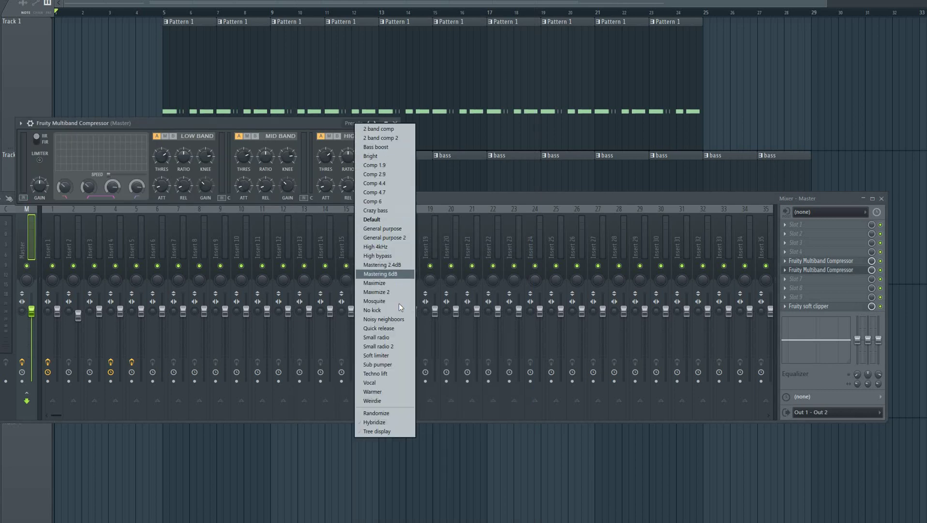
pyautogui.click(393, 211)
pyautogui.press('space')
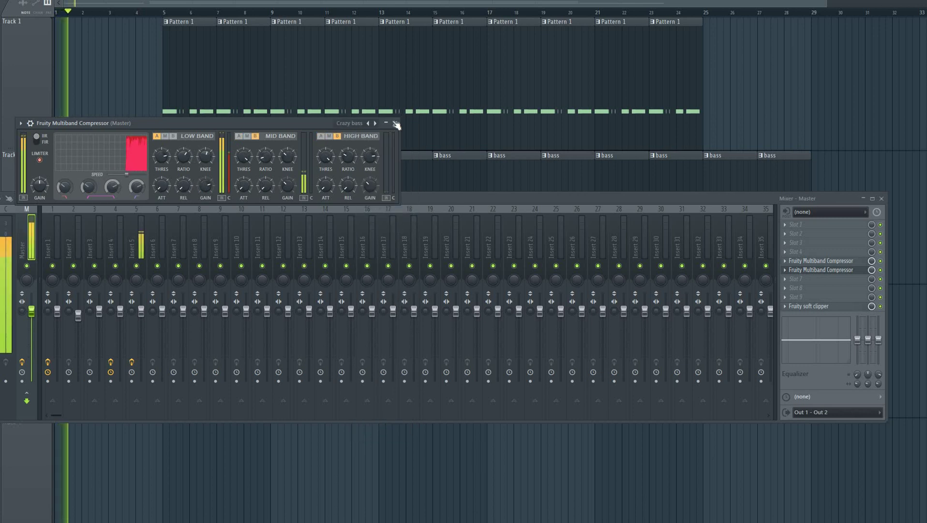
pyautogui.click(397, 125)
# Add a third Fruity Multiband Compressor with the Mastering 6dB preset to Master slot 7, audition it, and close its window.
pyautogui.click(822, 279)
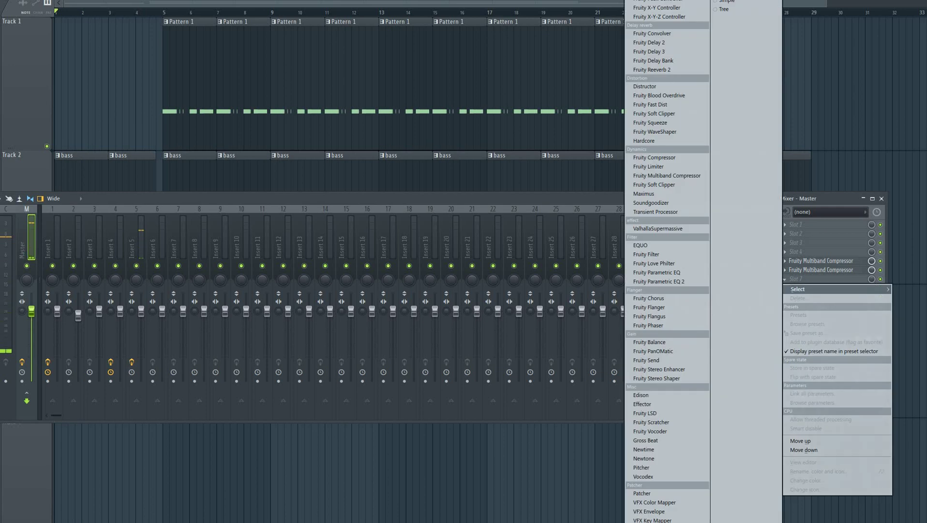
pyautogui.click(732, 0)
pyautogui.write('com')
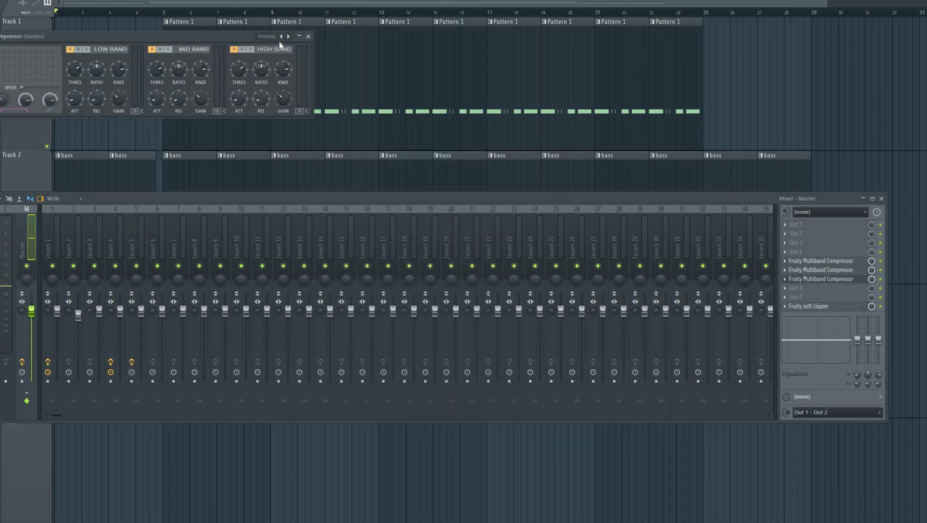
pyautogui.click(267, 37)
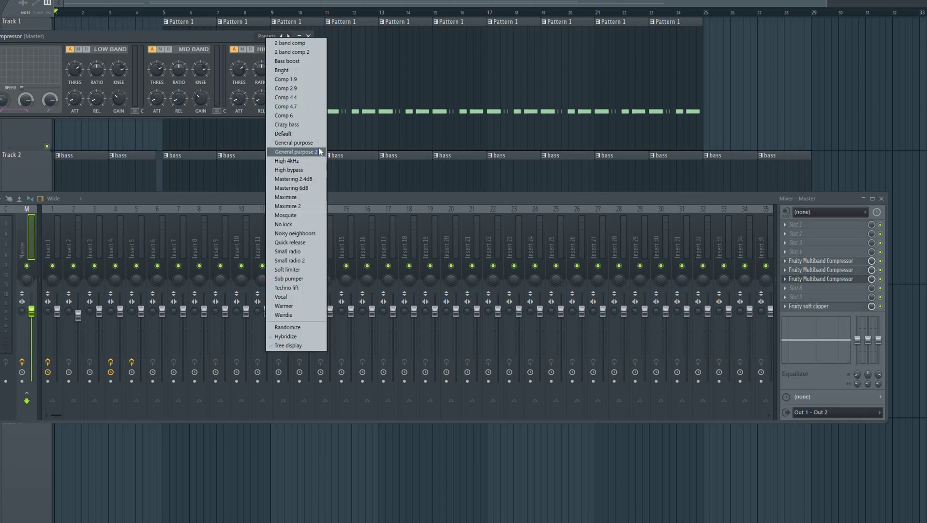
pyautogui.click(315, 188)
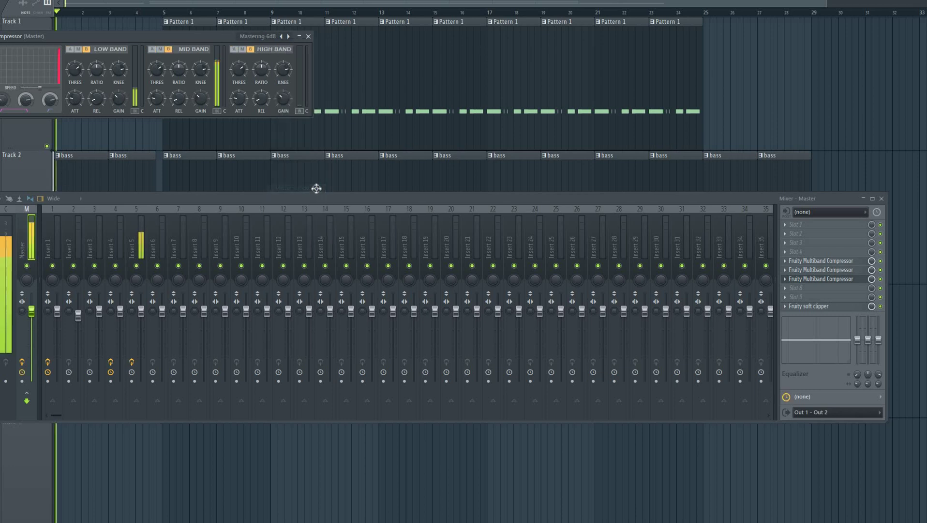
pyautogui.click(309, 37)
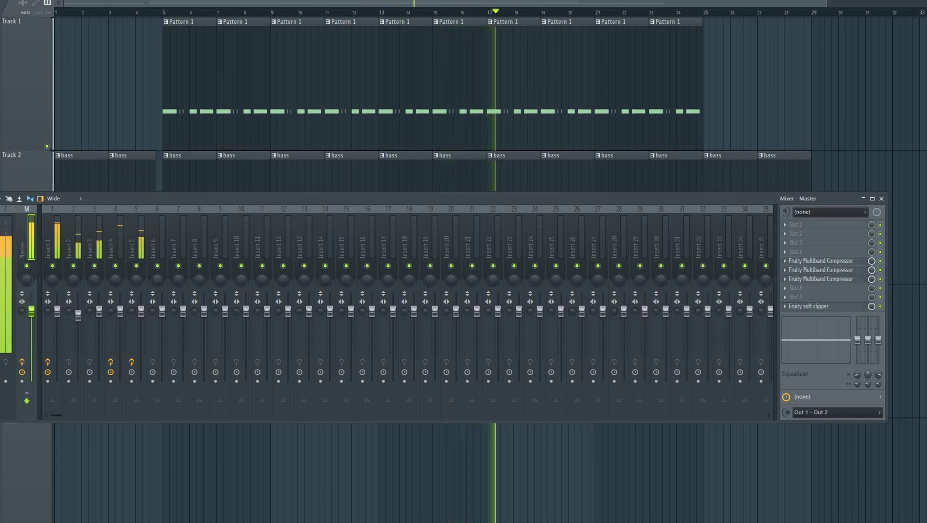
# Play the mastered arrangement from bar 13, and replay it from the beginning of the playlist with the mixer closed.
pyautogui.press('space')
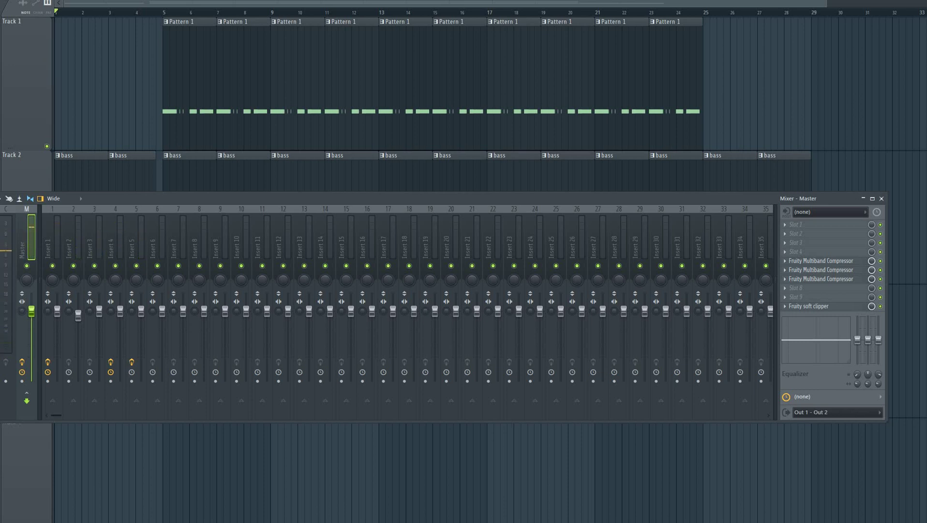
pyautogui.click(381, 10)
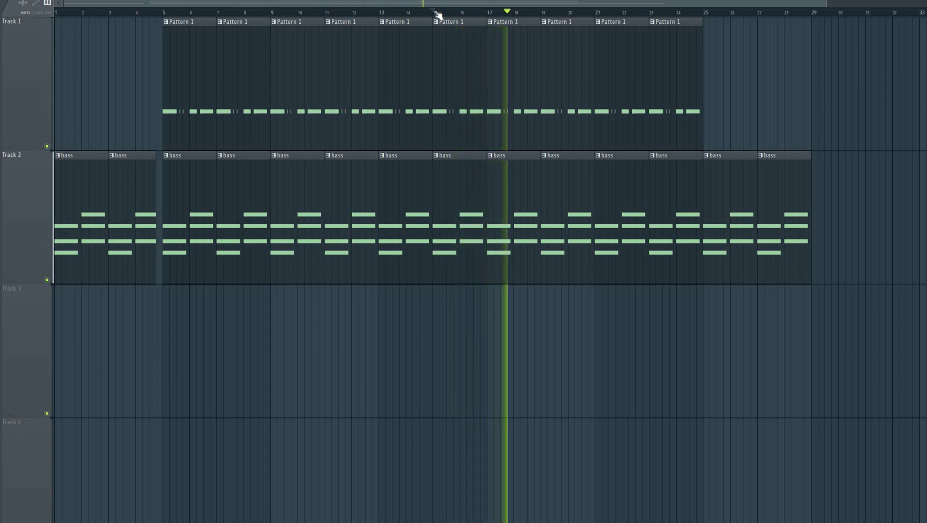
pyautogui.press('space')
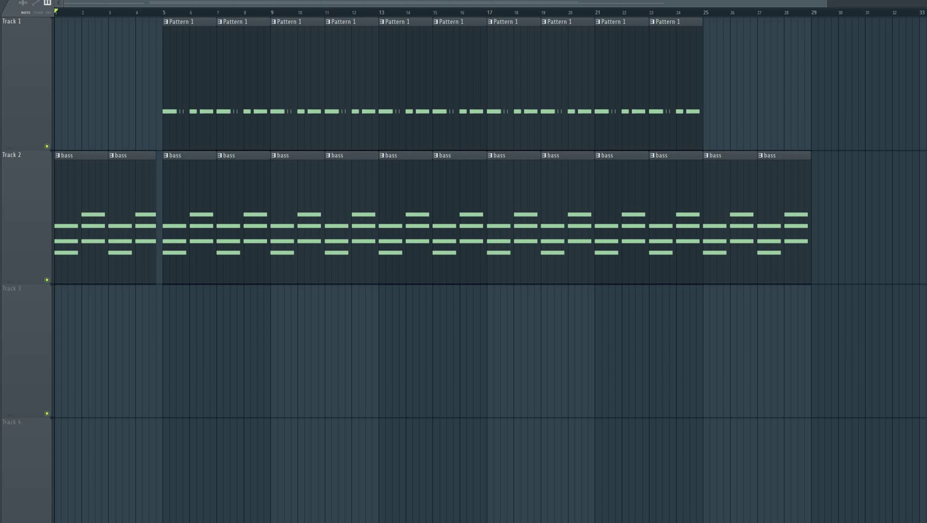
pyautogui.press('space')
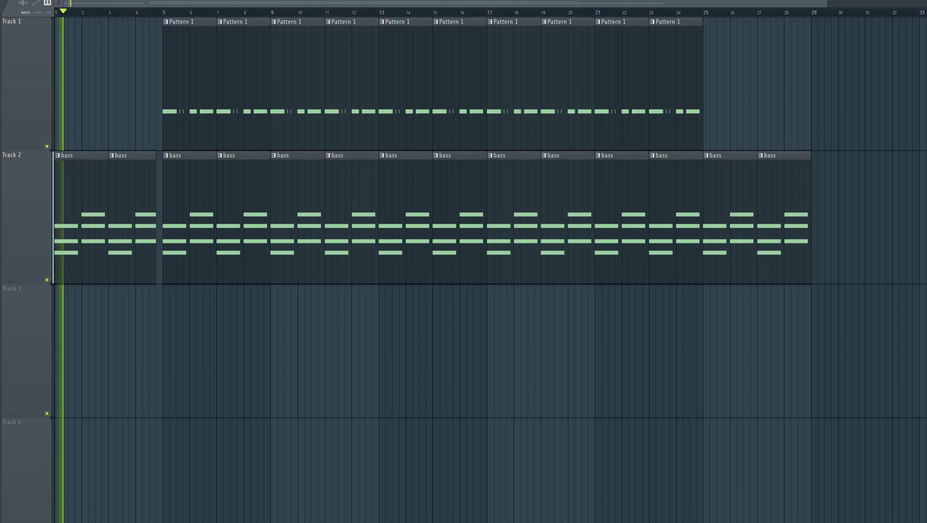